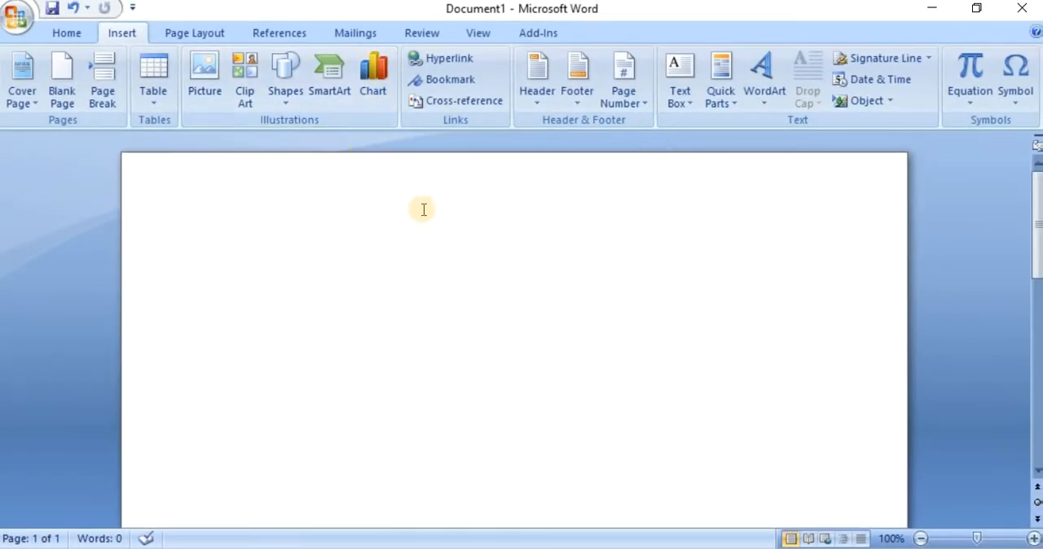
Open the chart gallery and examine the available line, pie, bar and area chart types
click(377, 84)
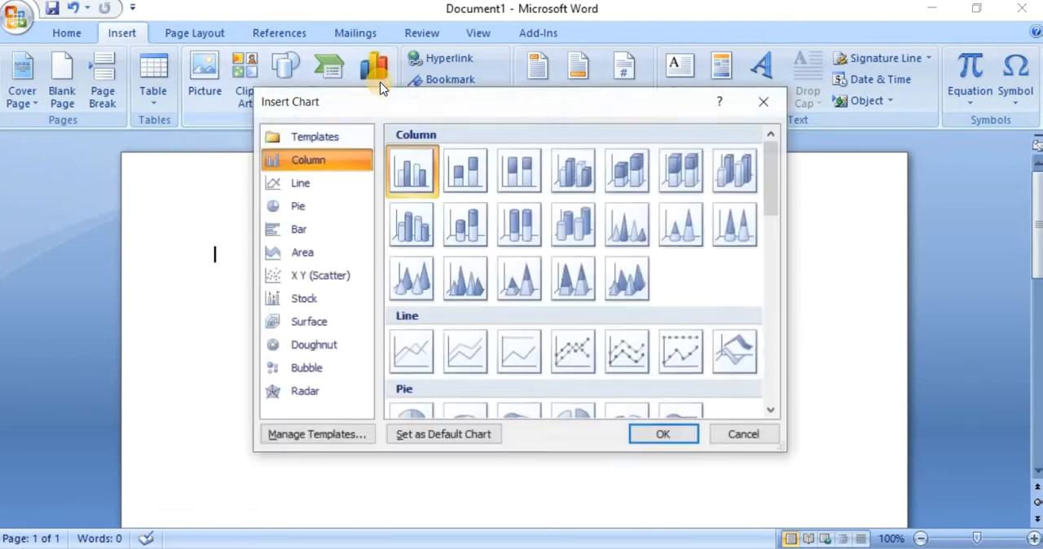
drag(415, 107, 393, 100)
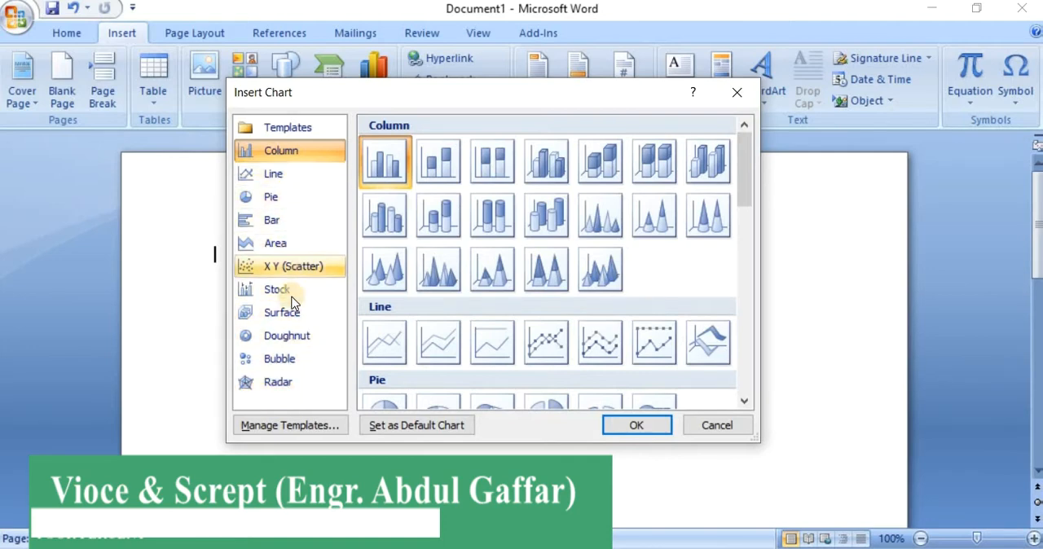
click(287, 175)
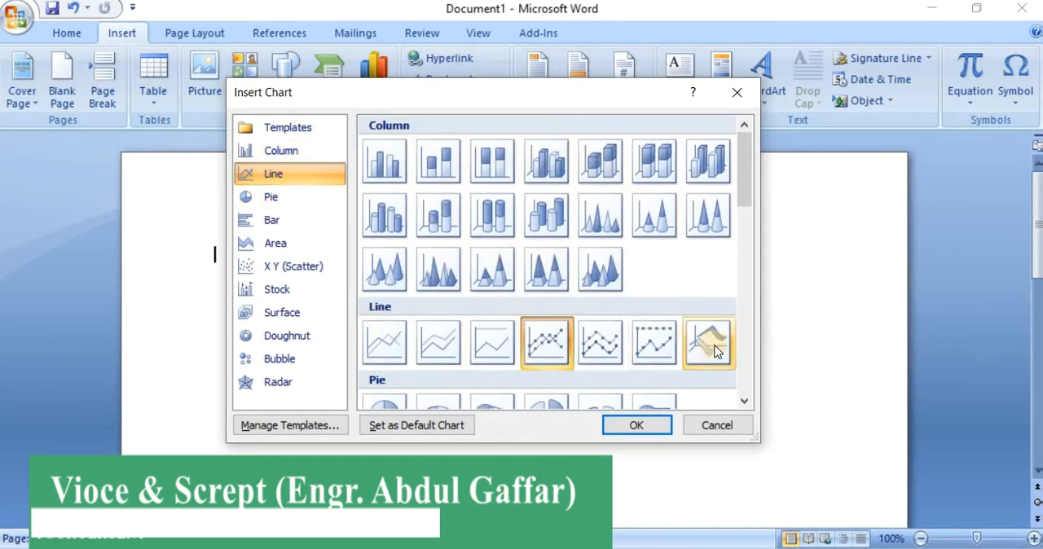
click(285, 206)
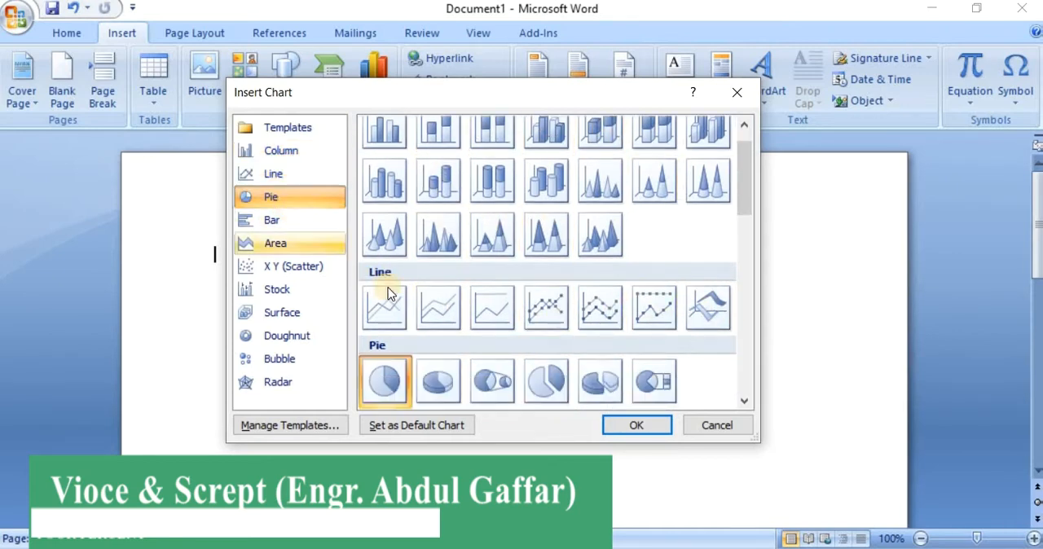
click(275, 222)
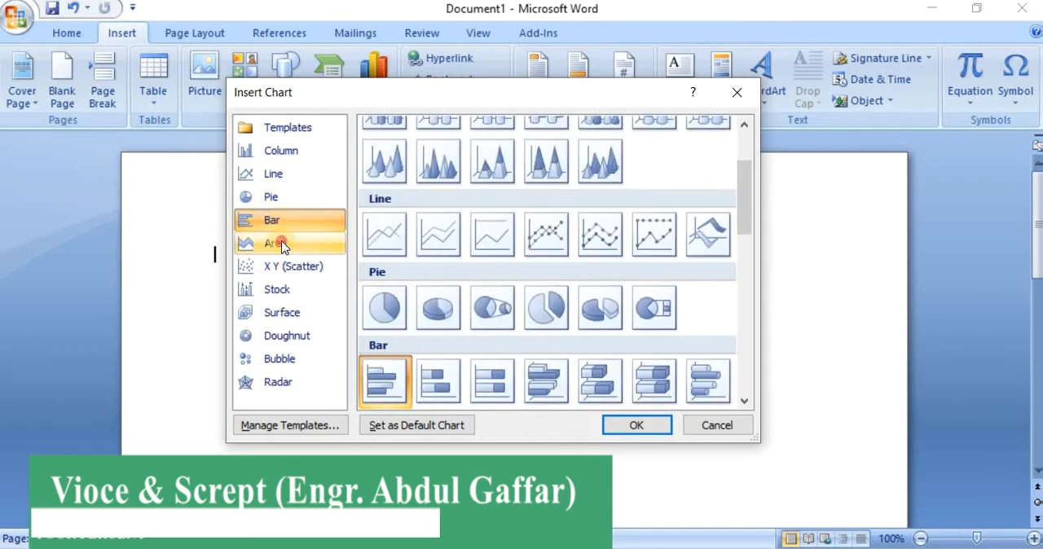
click(281, 243)
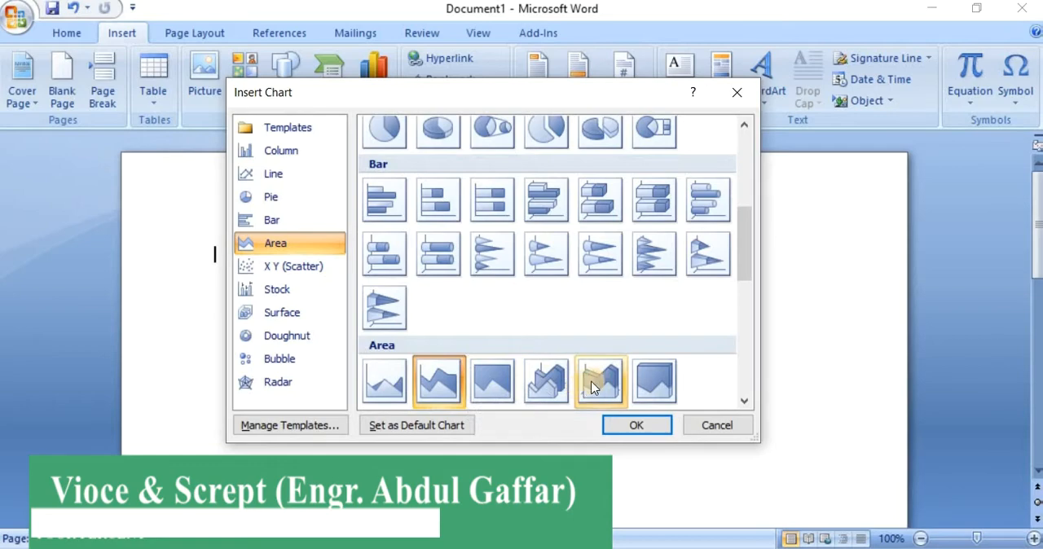
scroll(500, 308, up, 5)
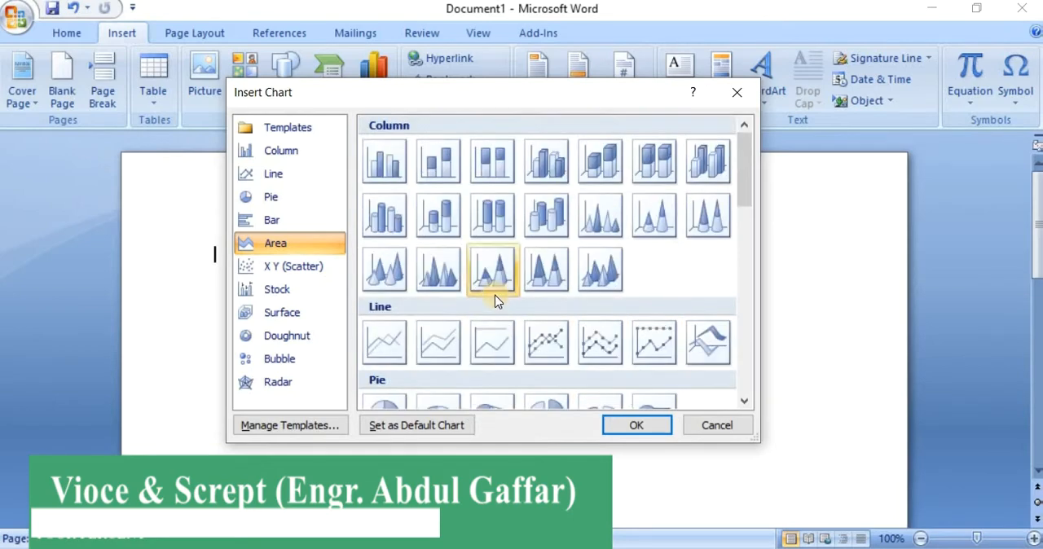
Insert a column chart into the document using the first subtype in the Column category
click(273, 150)
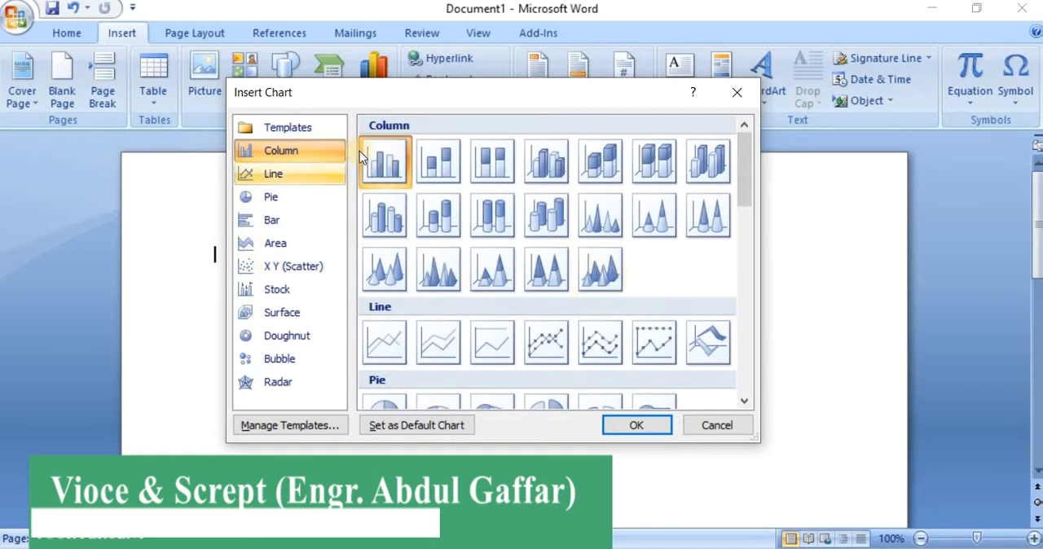
drag(414, 97, 414, 147)
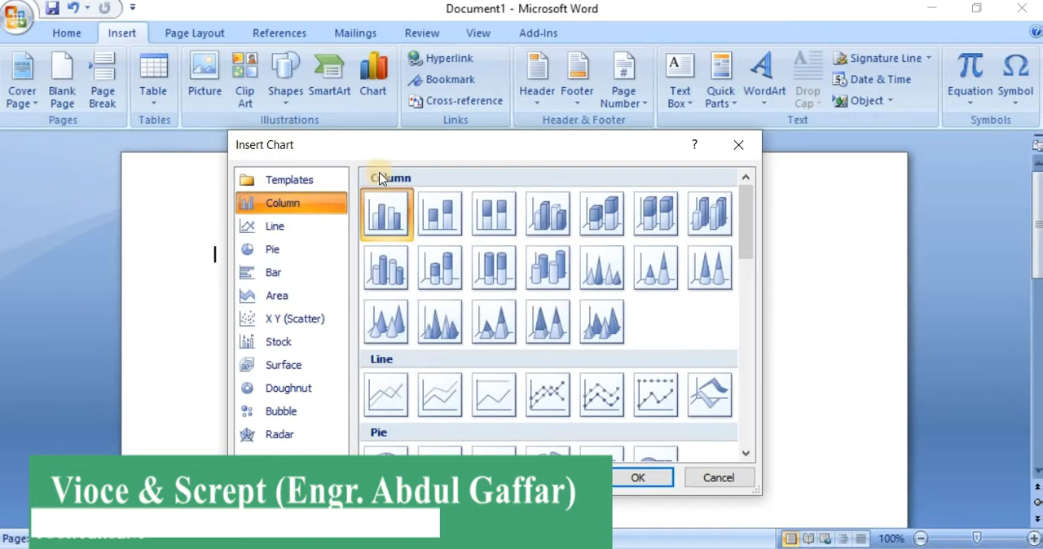
drag(414, 140, 447, 157)
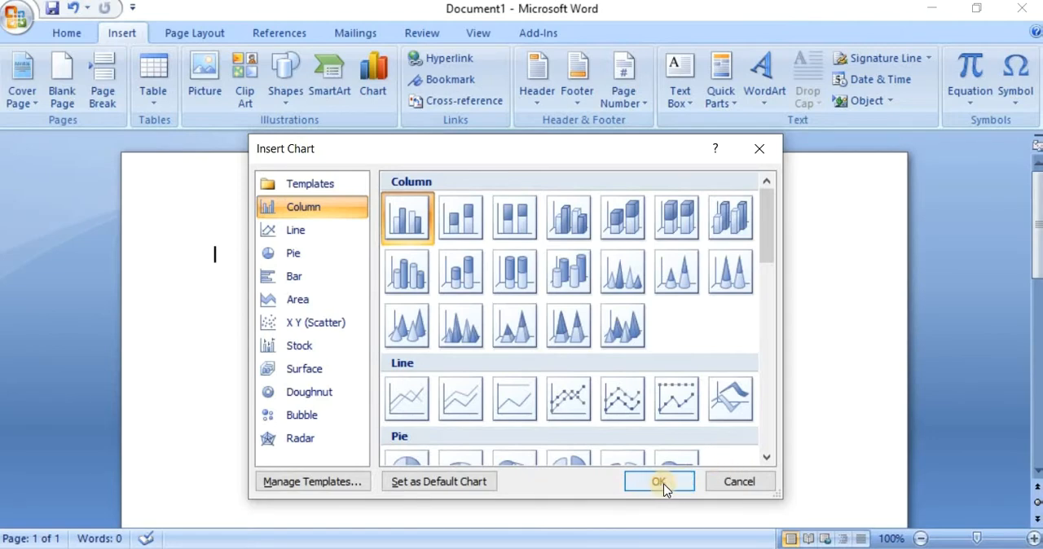
click(661, 485)
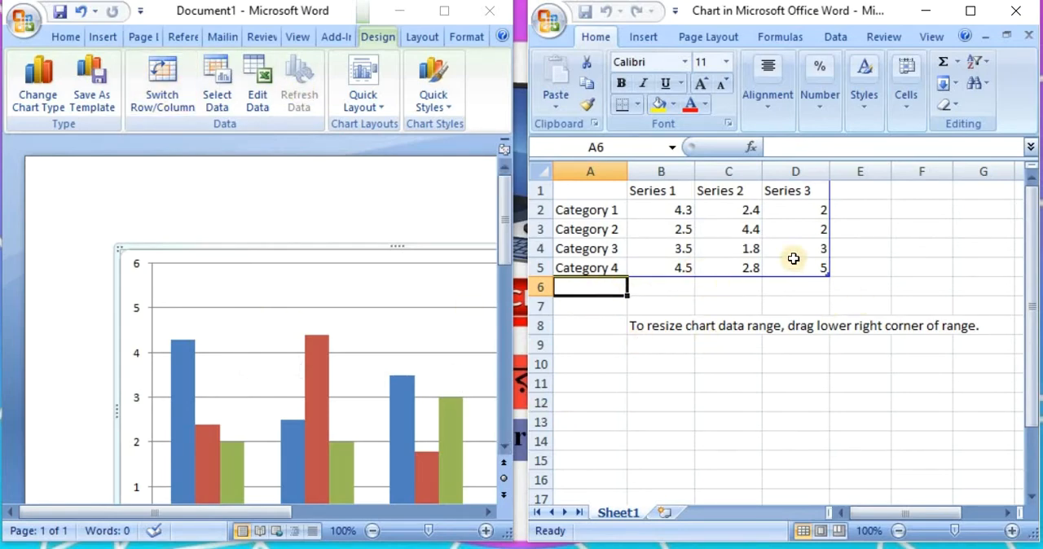
Zoom the Word document out to 70% so the whole chart fits beside its data sheet
click(972, 12)
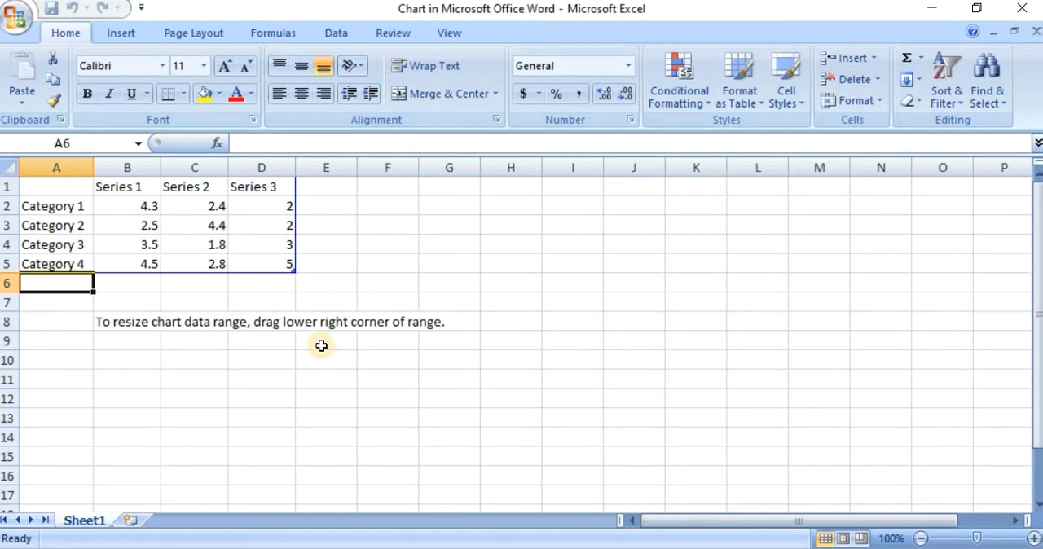
click(981, 8)
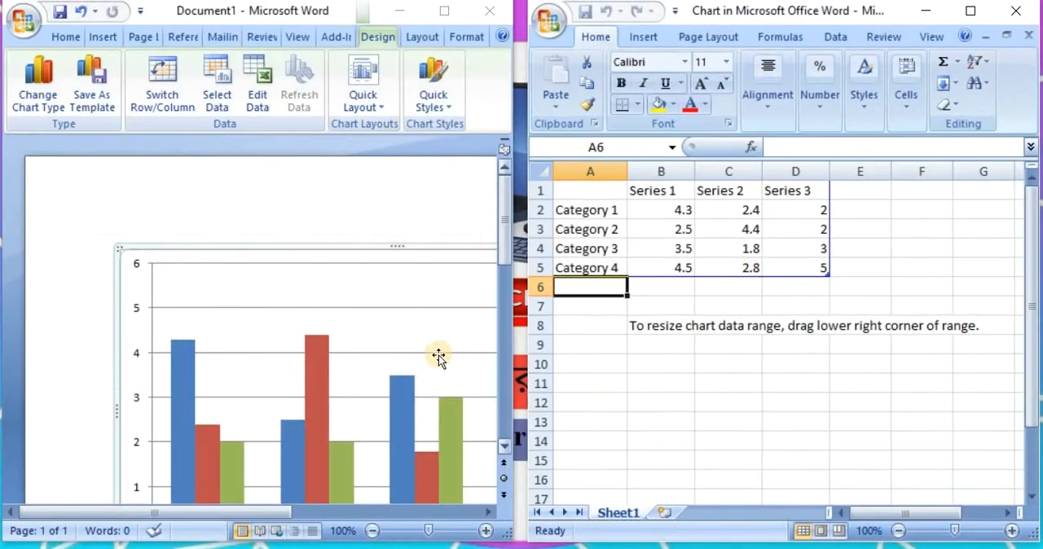
click(375, 531)
click(375, 532)
click(375, 531)
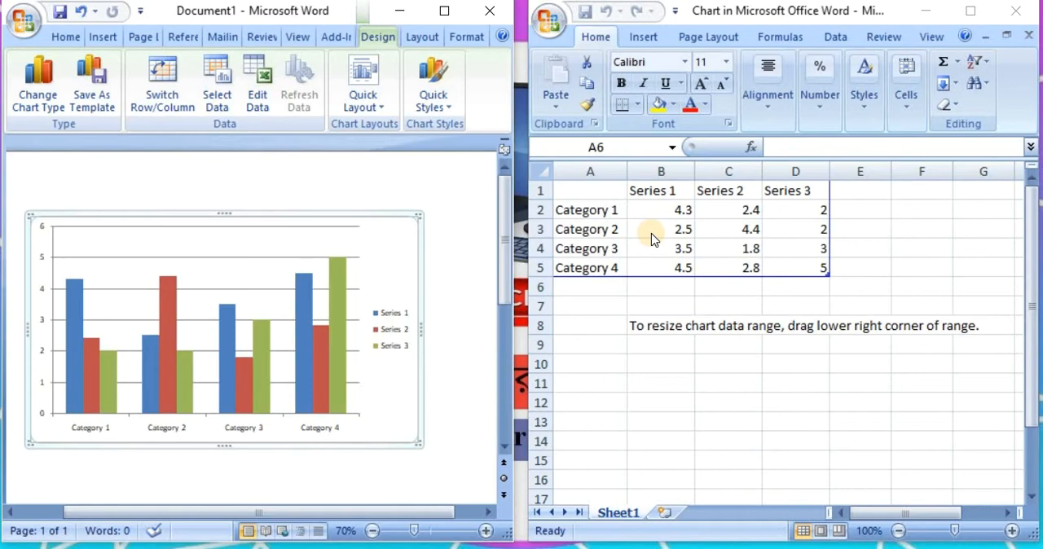
Examine the four category labels in column A of the chart's data sheet
click(587, 210)
click(590, 229)
click(590, 256)
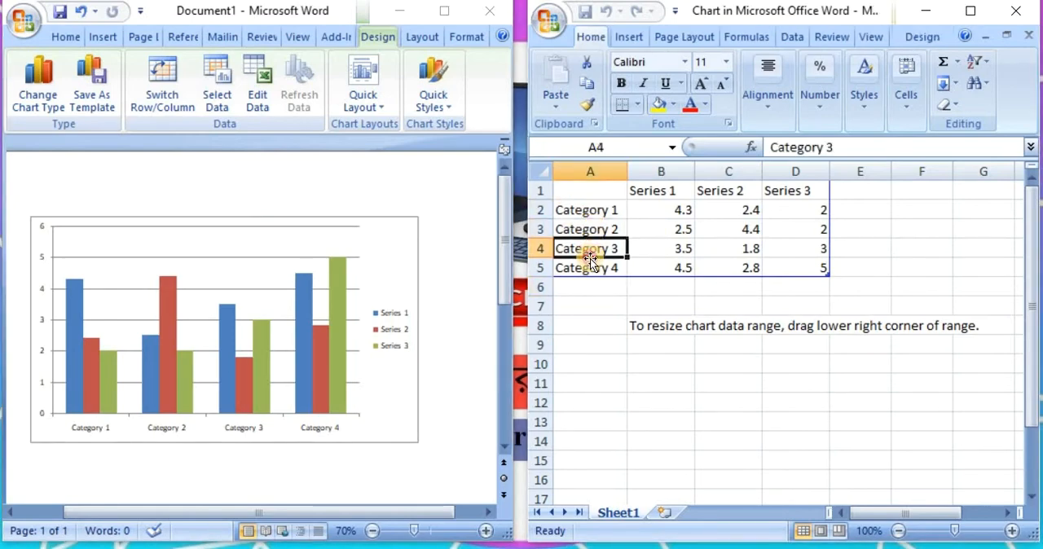
click(590, 268)
click(594, 210)
click(594, 233)
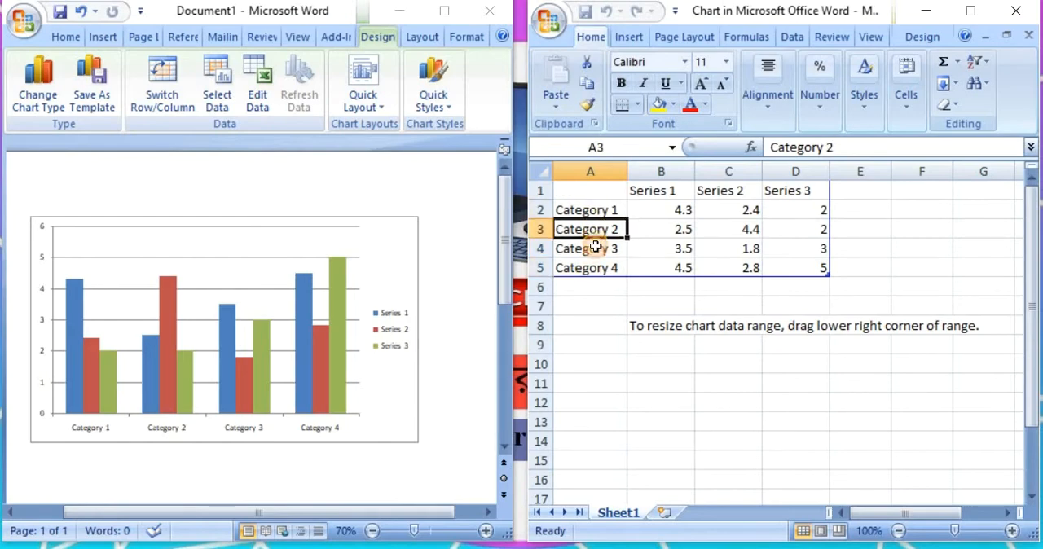
click(596, 249)
click(596, 268)
Rename the first two chart categories in A2 and A3 to khulna and satkhira
click(594, 212)
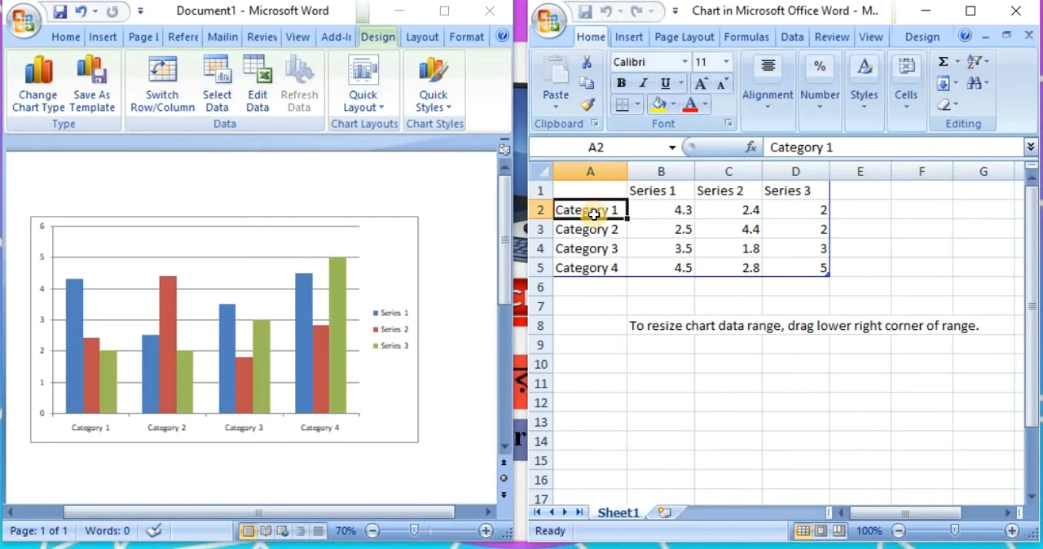
text(khul)
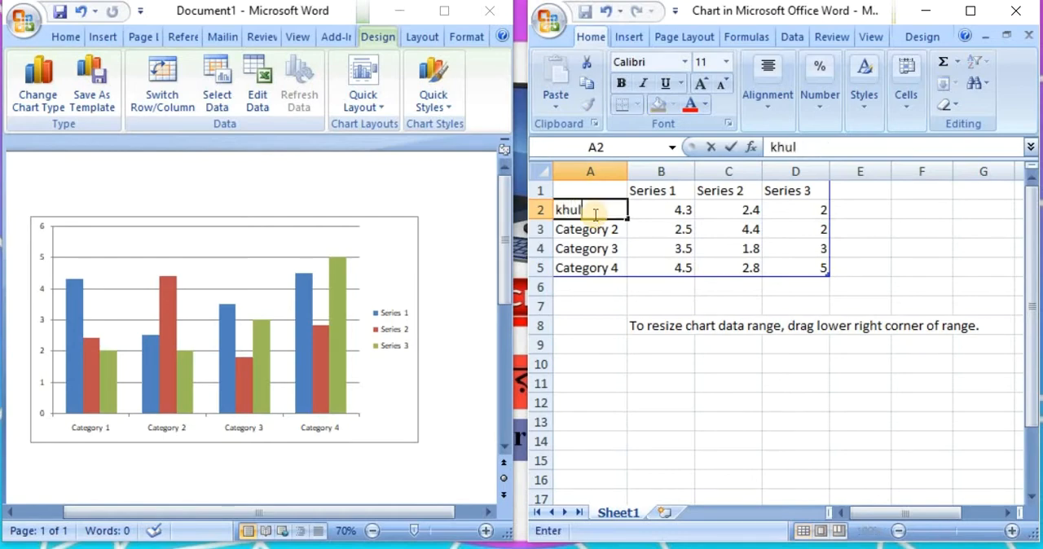
text(na)
click(586, 231)
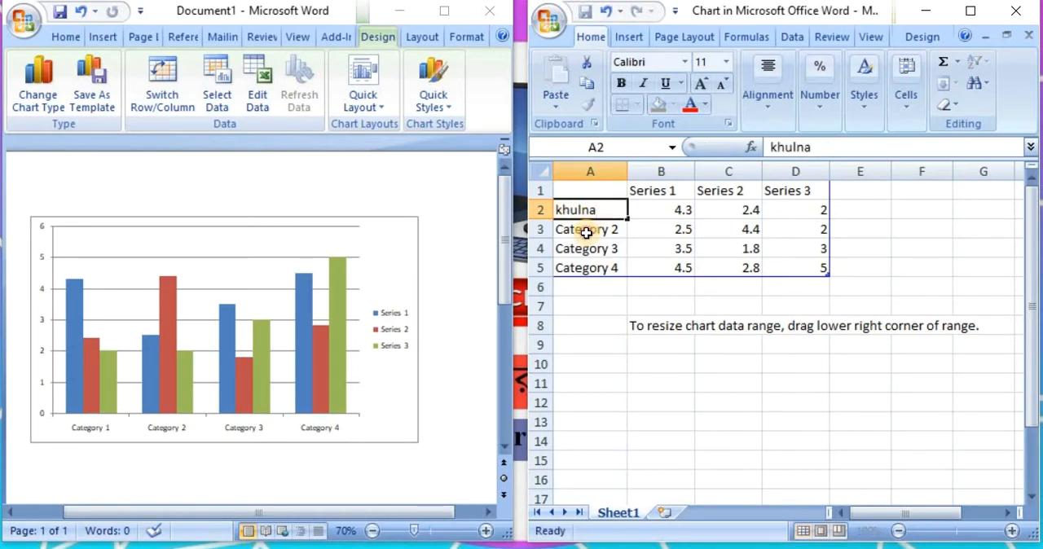
text(sa)
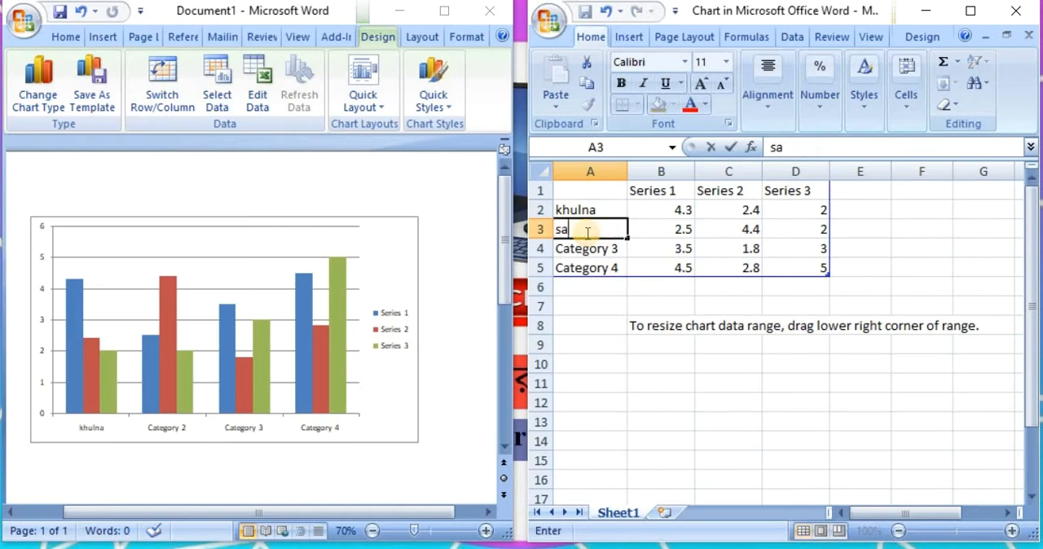
text(tkhira)
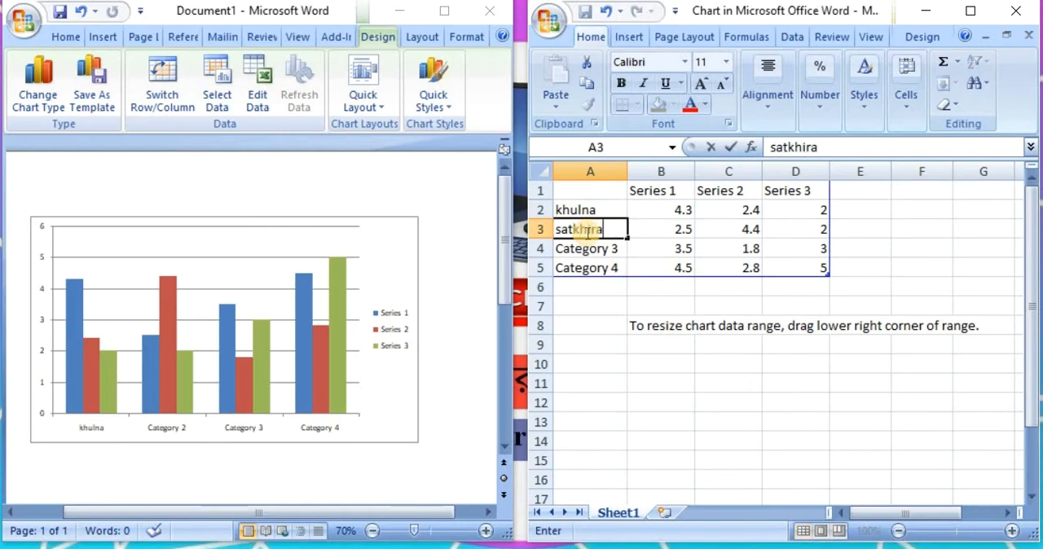
Rename the remaining two chart categories in A4 and A5 to dhaka and bagerhat
click(590, 252)
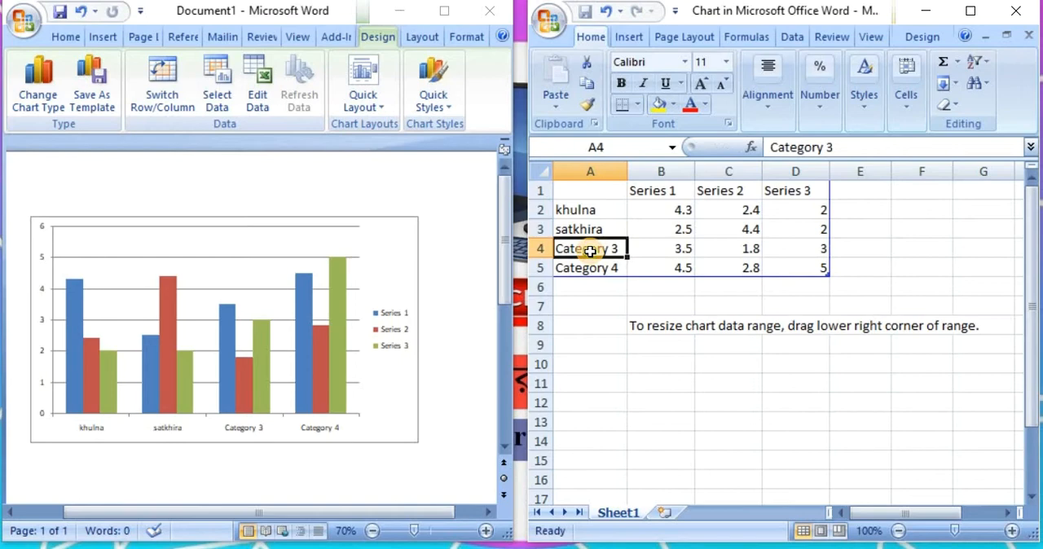
text(dh)
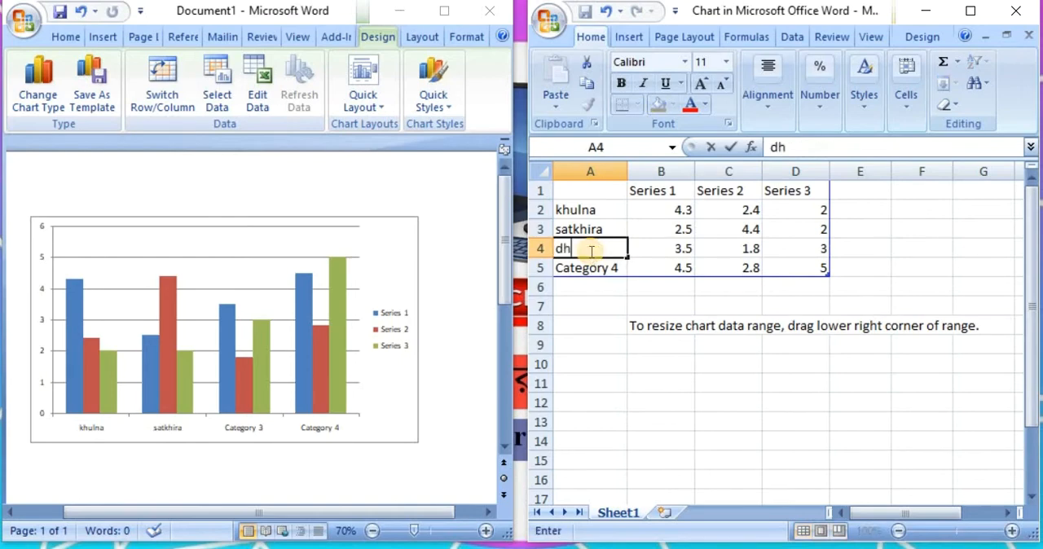
text(aka)
click(589, 270)
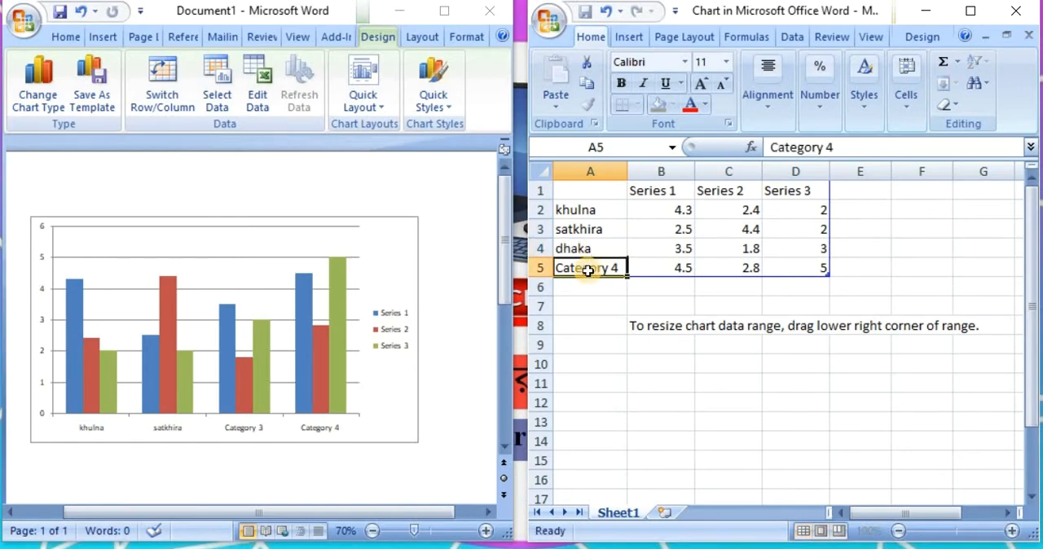
text(b)
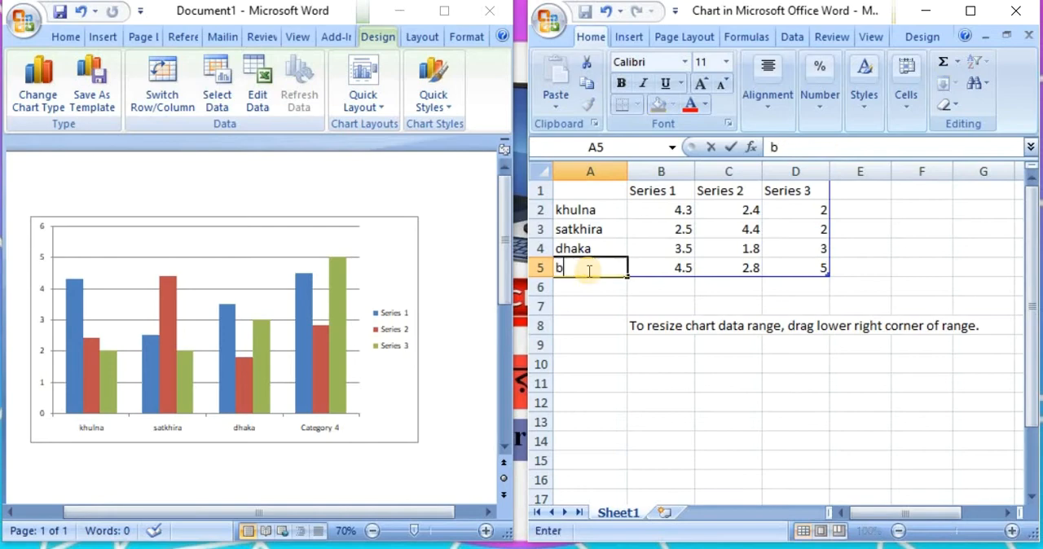
text(agerhat)
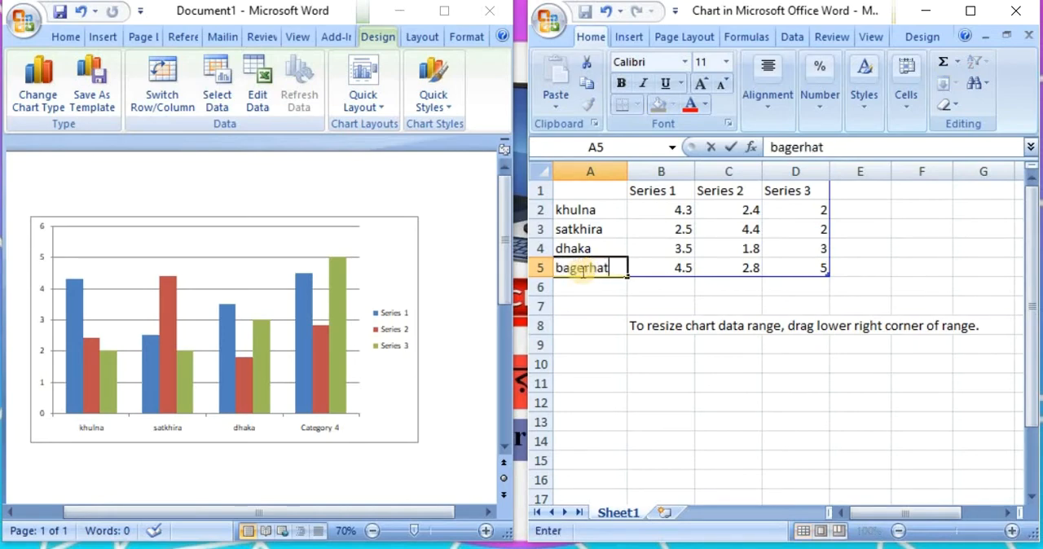
click(653, 267)
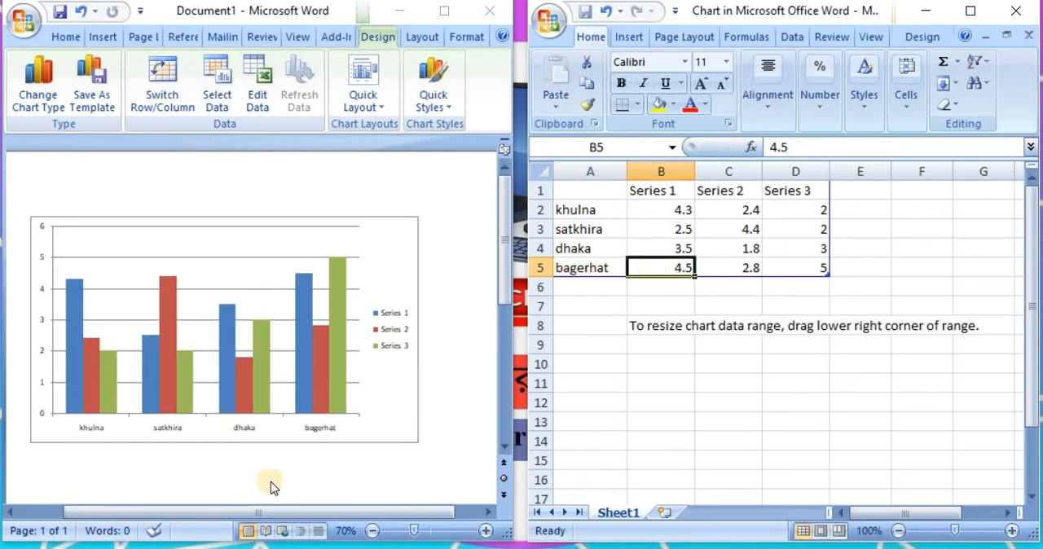
Check the chart's category labels and series legend in the maximized Word window at 90% zoom, then return to the side-by-side view
click(593, 212)
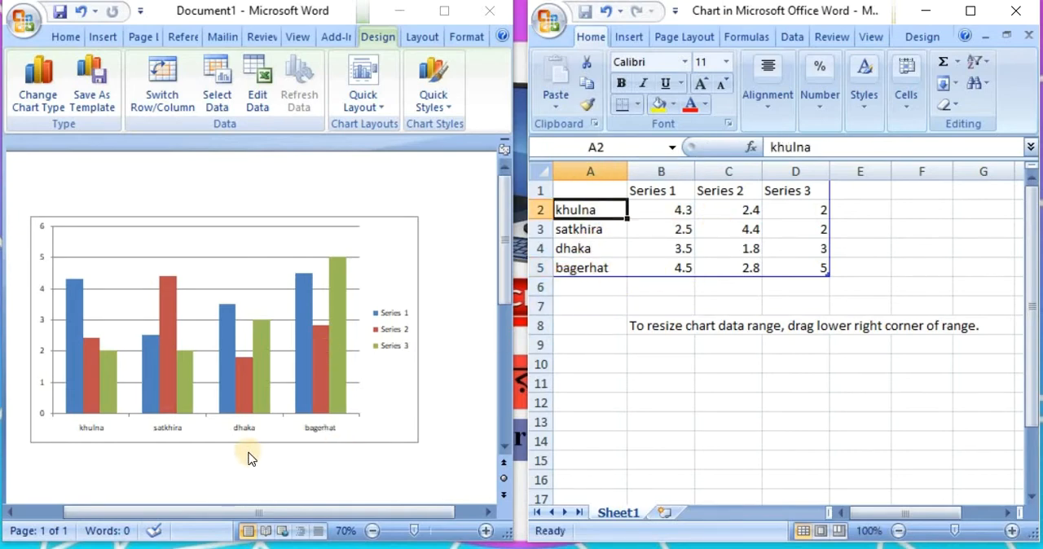
click(440, 7)
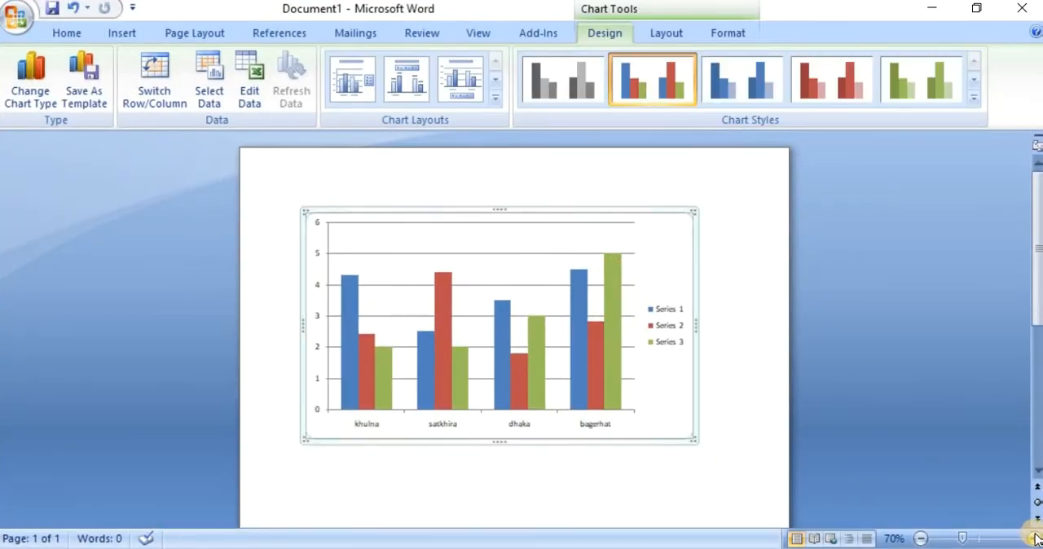
click(1034, 538)
click(1033, 538)
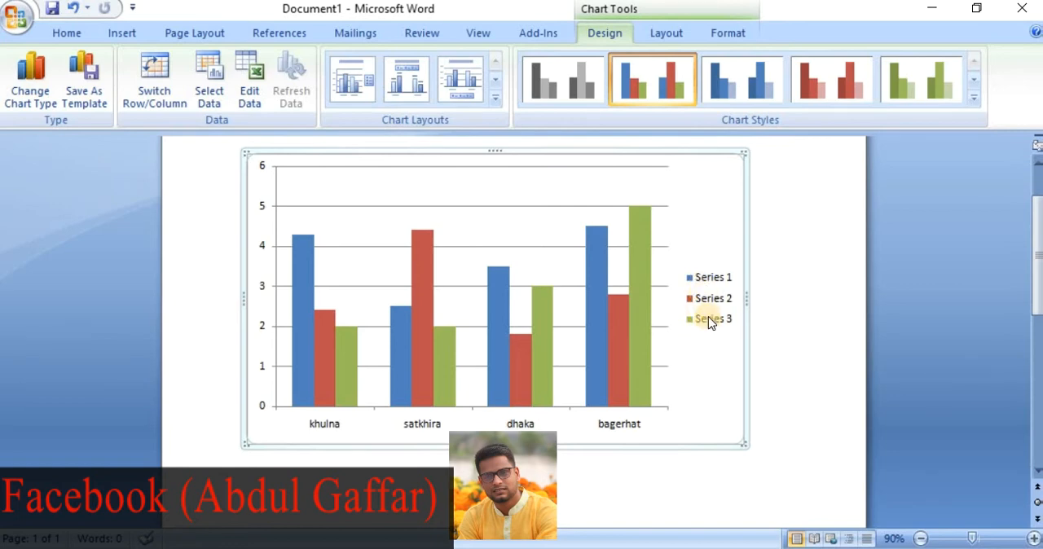
click(597, 547)
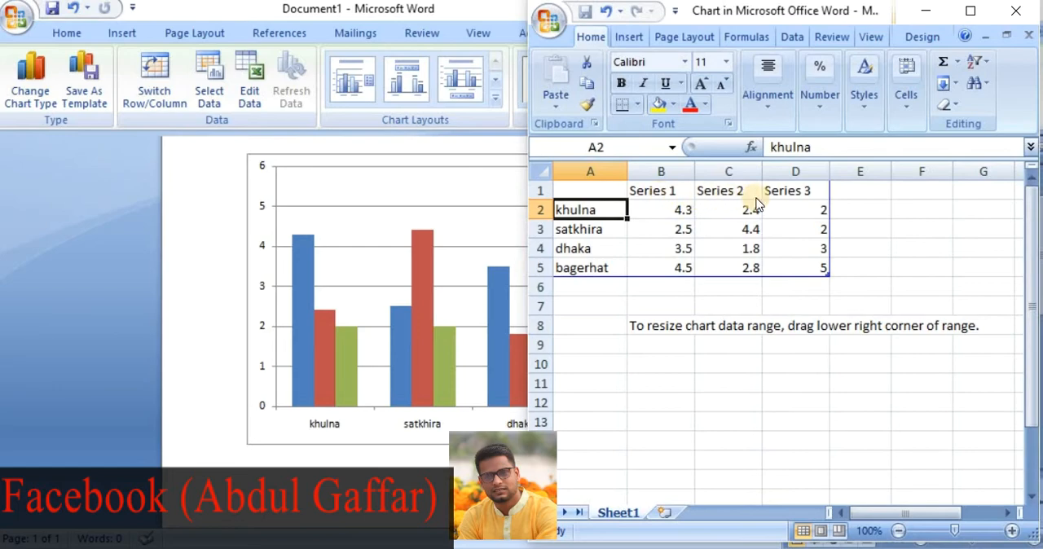
click(389, 272)
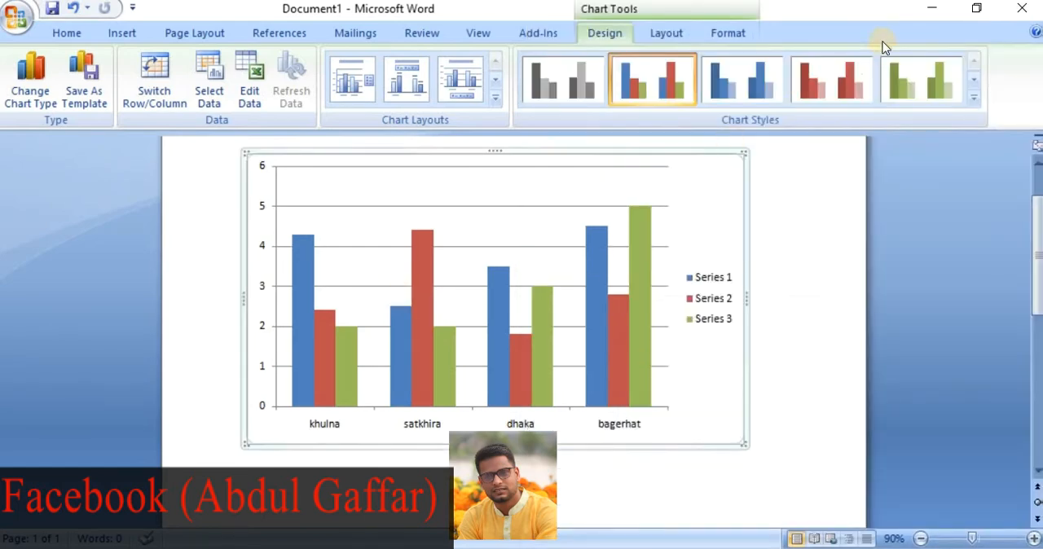
click(976, 10)
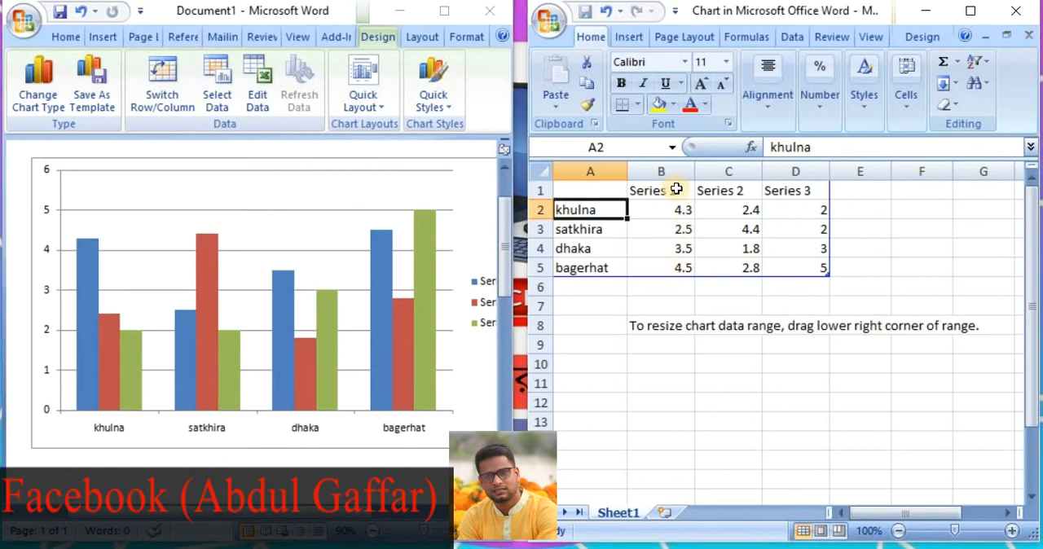
Rename the three series headers in B1, C1 and D1 of the data sheet to 2019, 2020 and 2021
click(677, 189)
click(728, 190)
drag(795, 210, 795, 267)
click(668, 189)
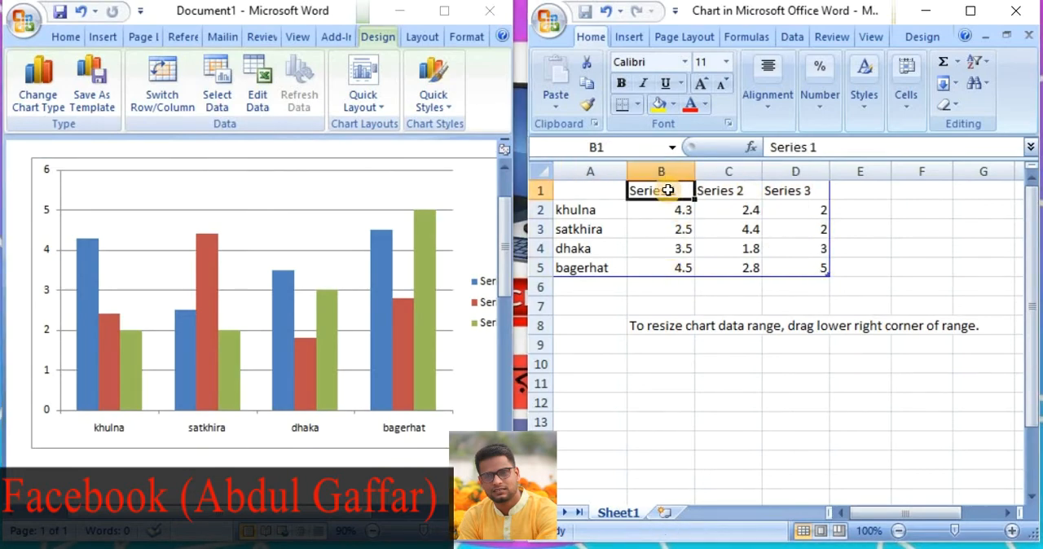
text(2019)
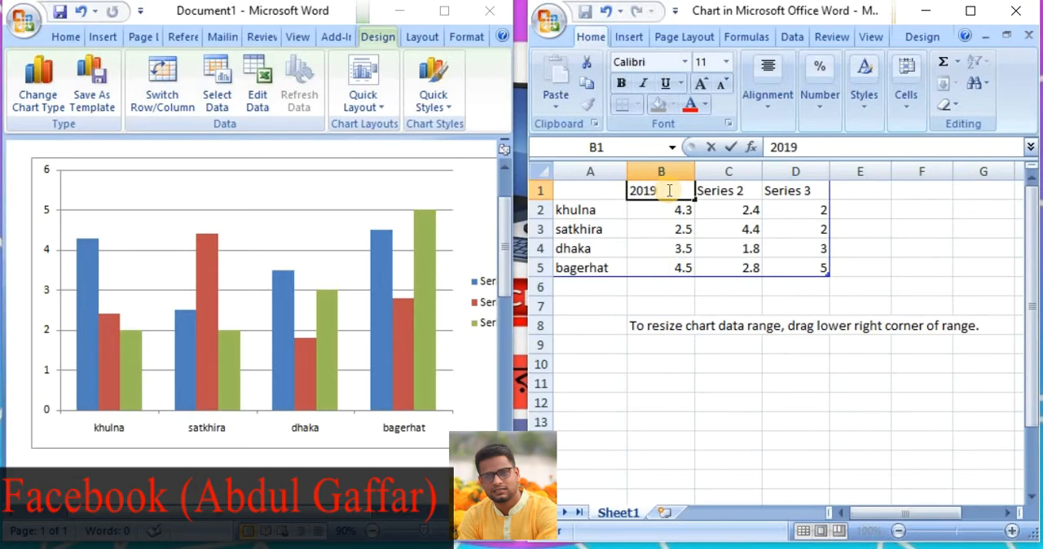
click(723, 191)
text(2020)
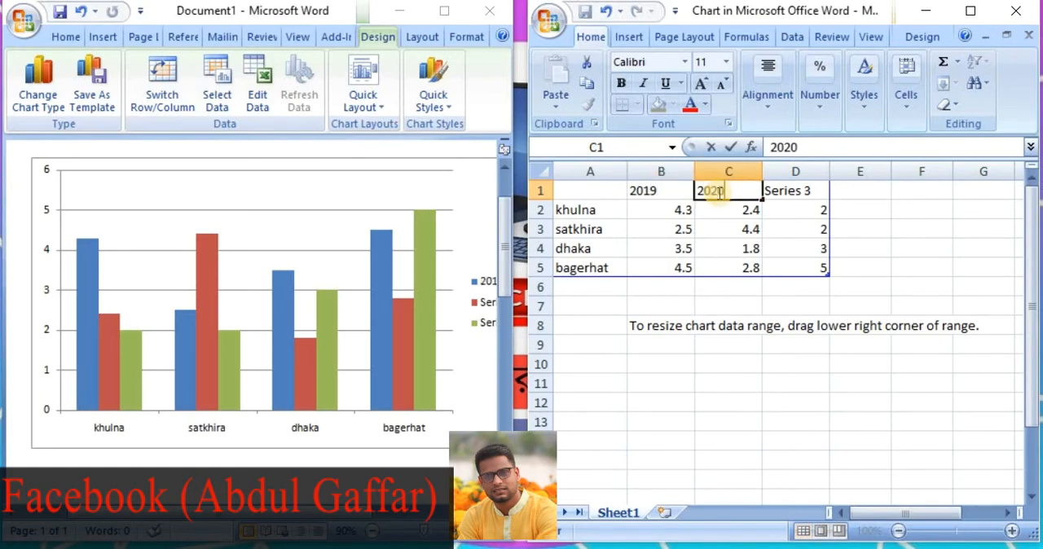
click(791, 196)
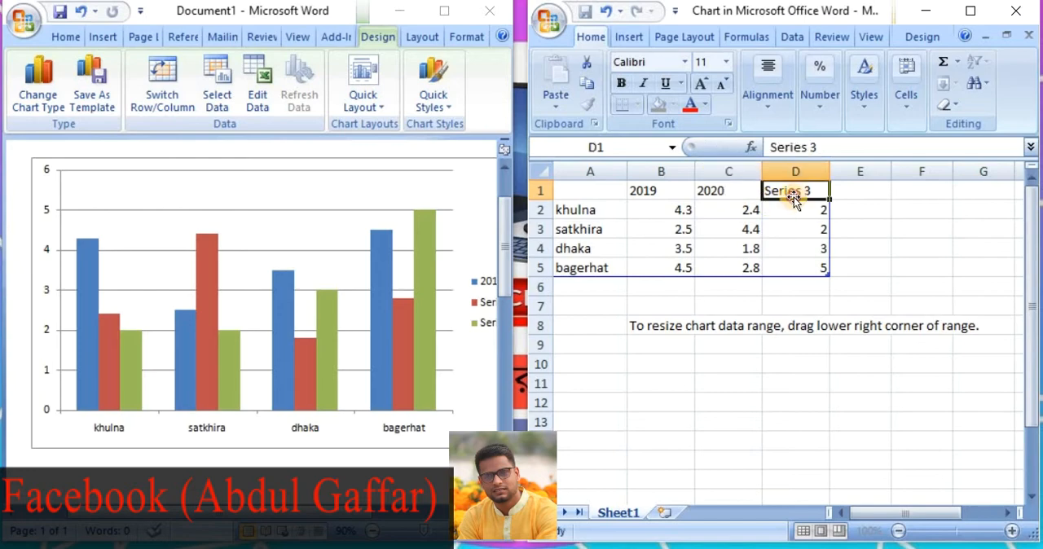
text(2021)
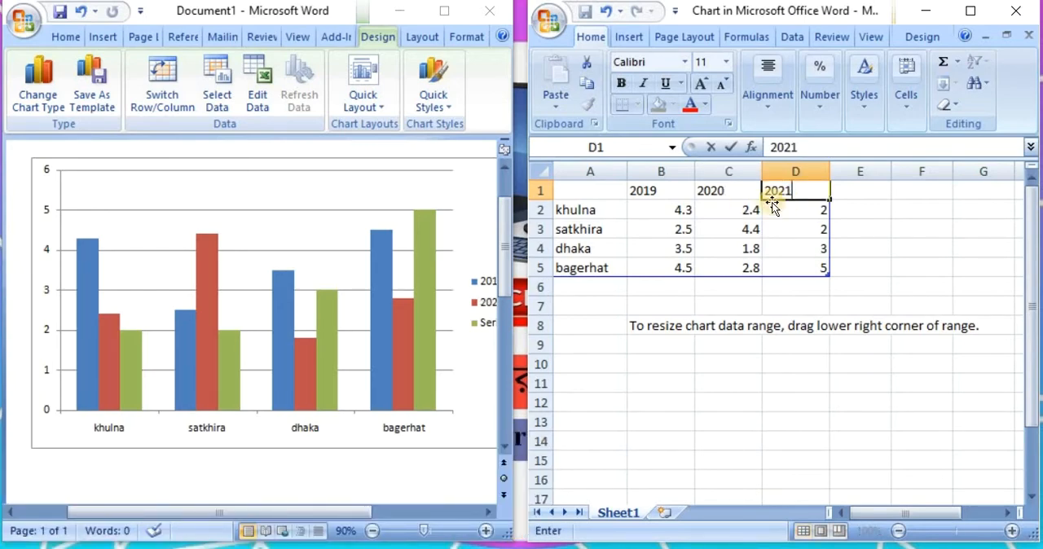
click(661, 210)
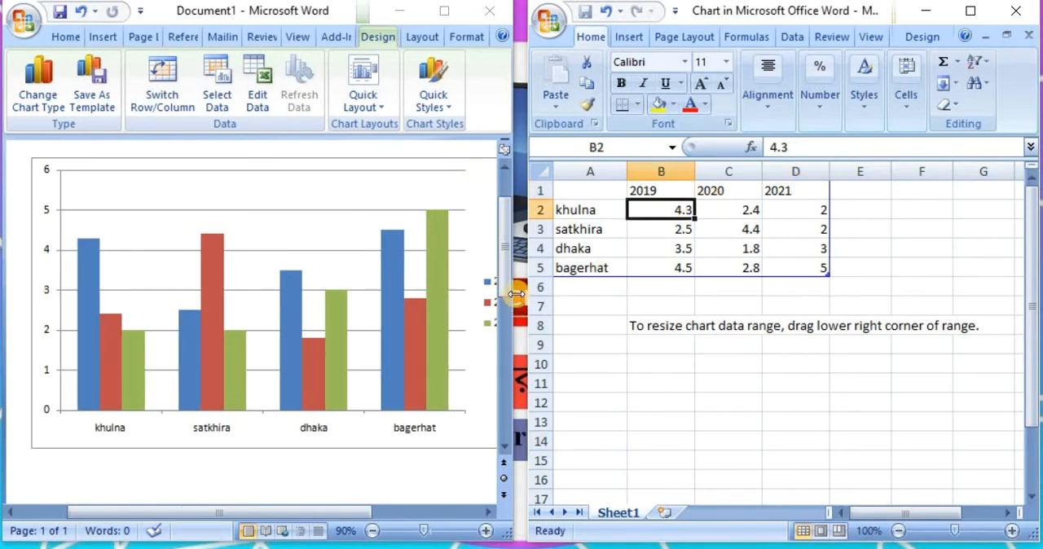
Widen the Word window and examine the chart's year legend and the matching columns for khulna
drag(517, 295, 634, 290)
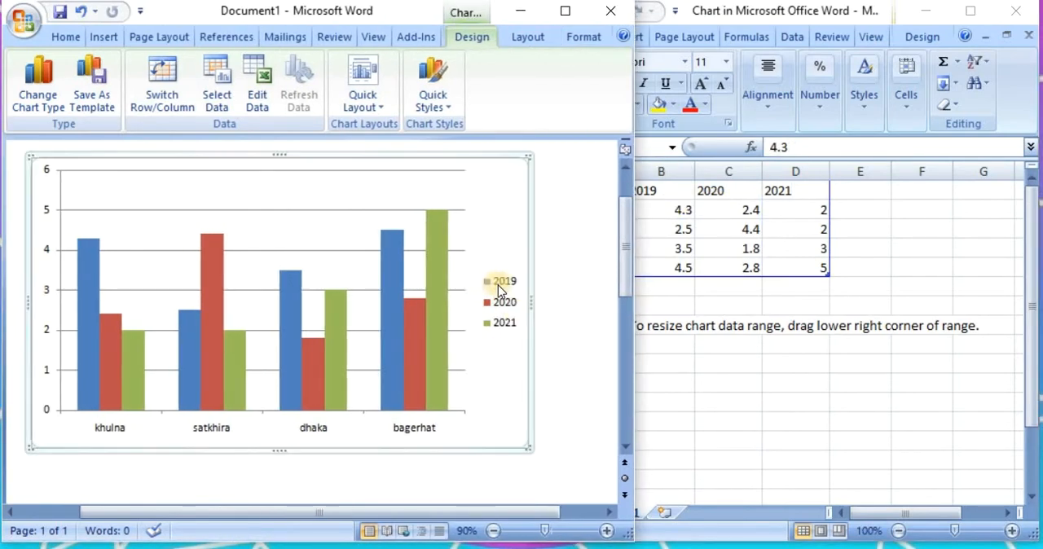
click(626, 379)
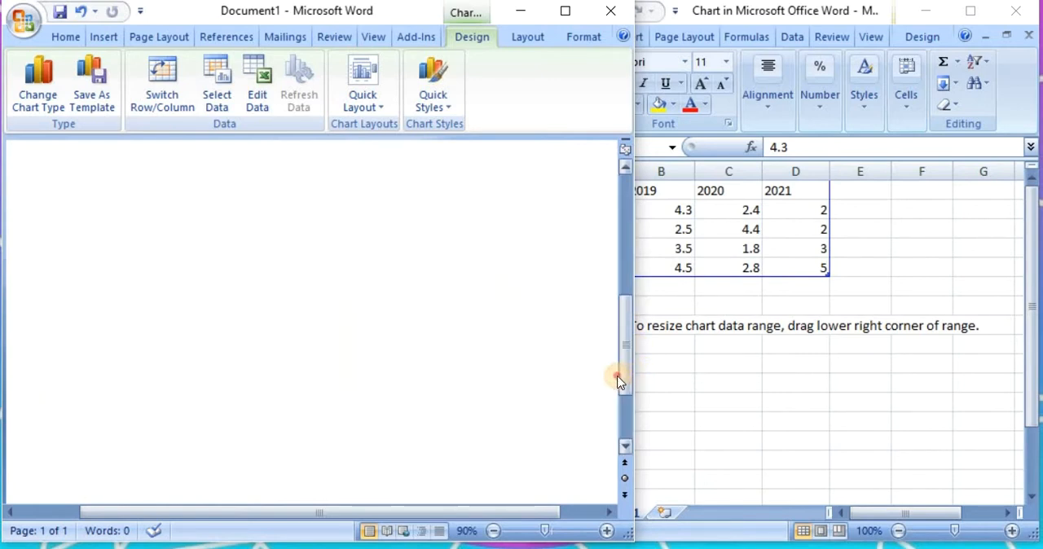
drag(496, 509, 401, 493)
scroll(464, 423, up, 6)
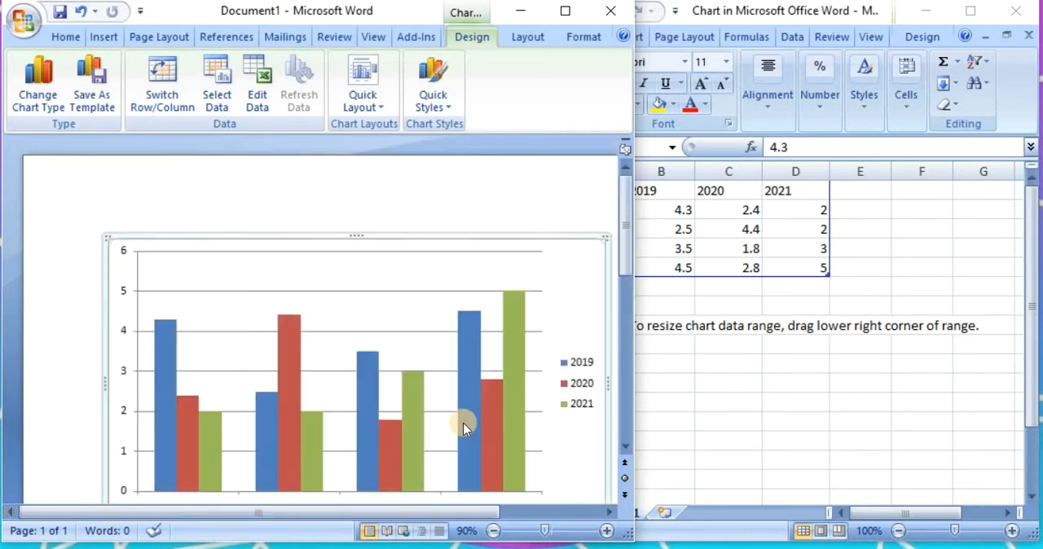
scroll(463, 428, down, 2)
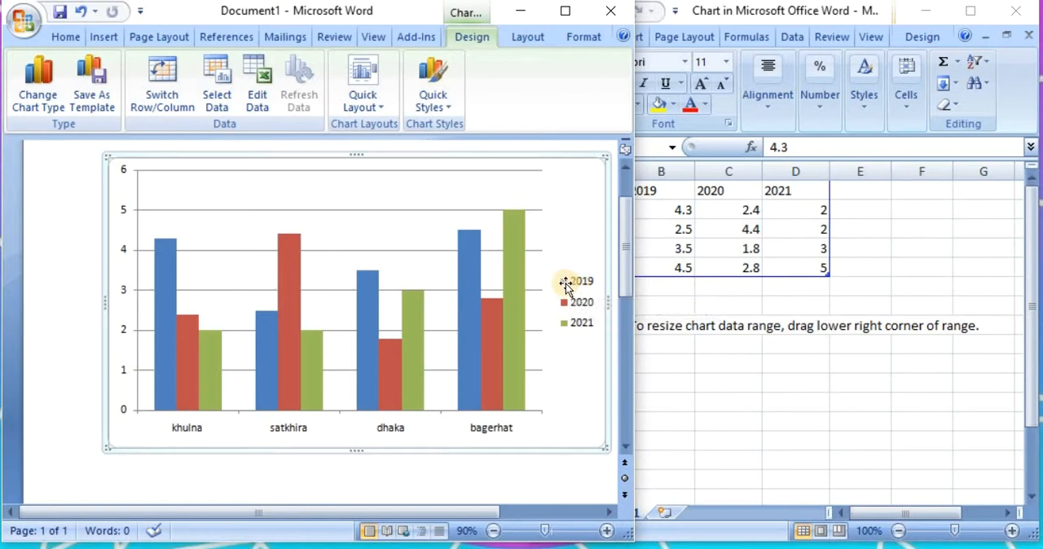
mouse_move(167, 281)
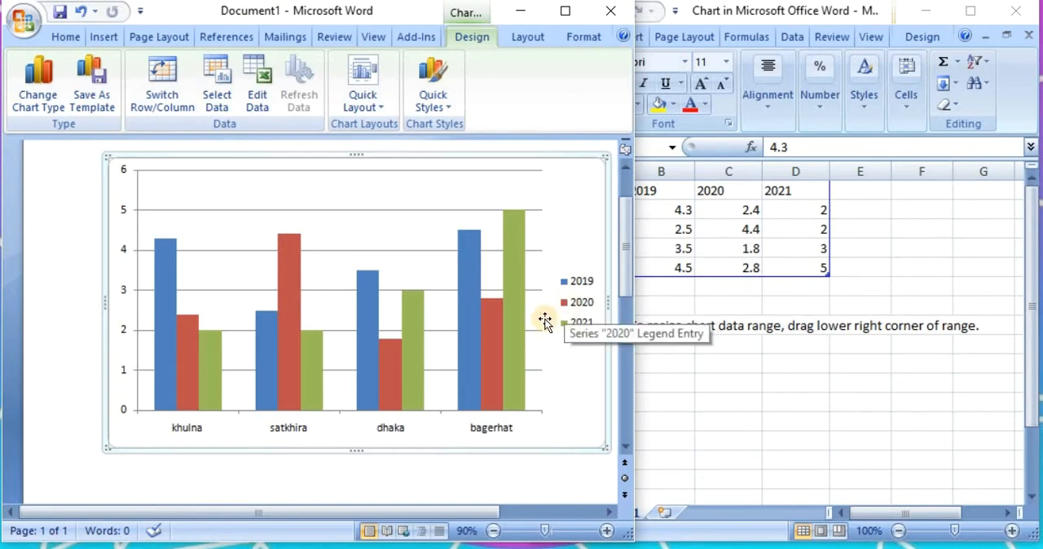
mouse_move(188, 356)
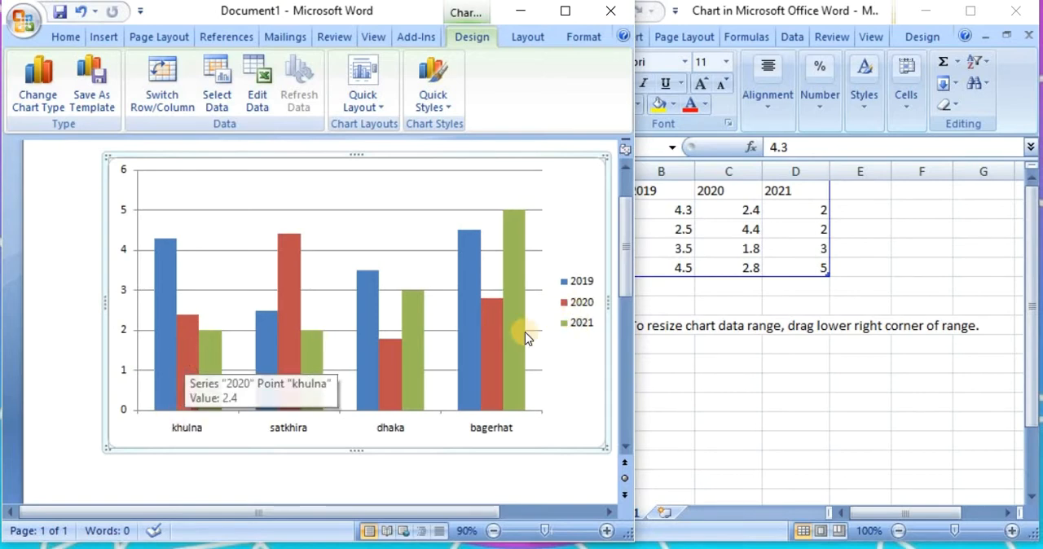
mouse_move(206, 383)
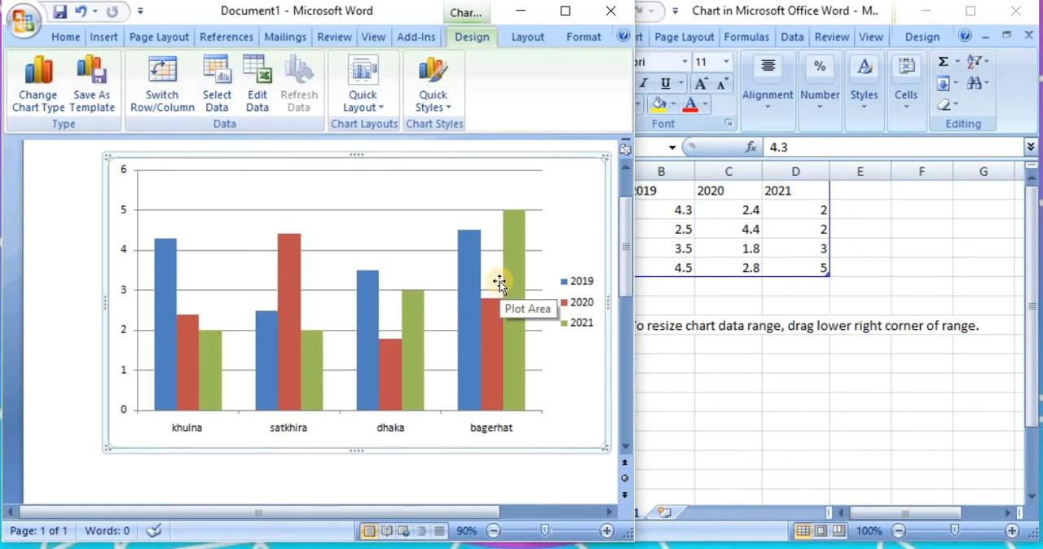
Set khulna's 2019 value in B2 to 20 and check its column in the Word chart
click(717, 232)
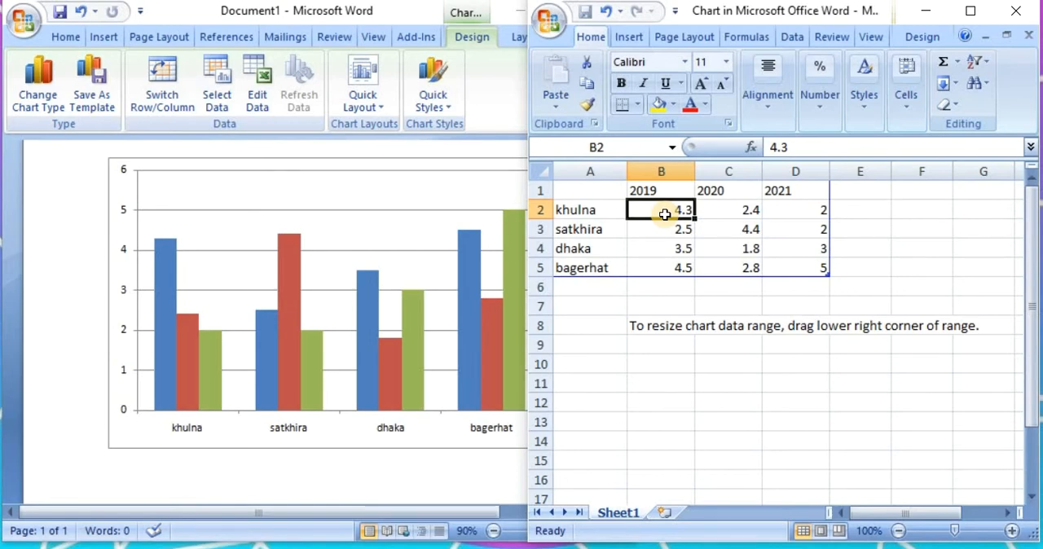
text(20)
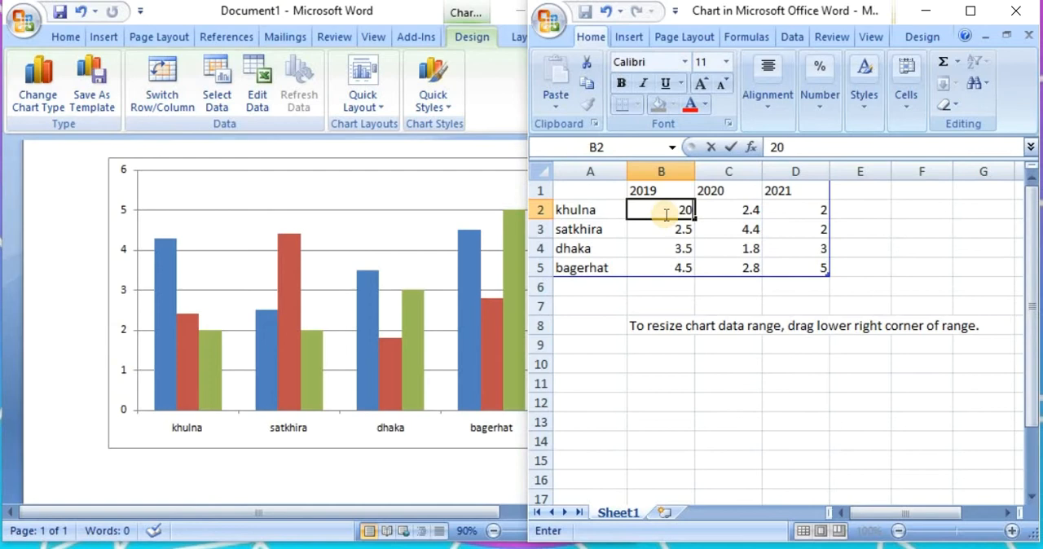
click(661, 233)
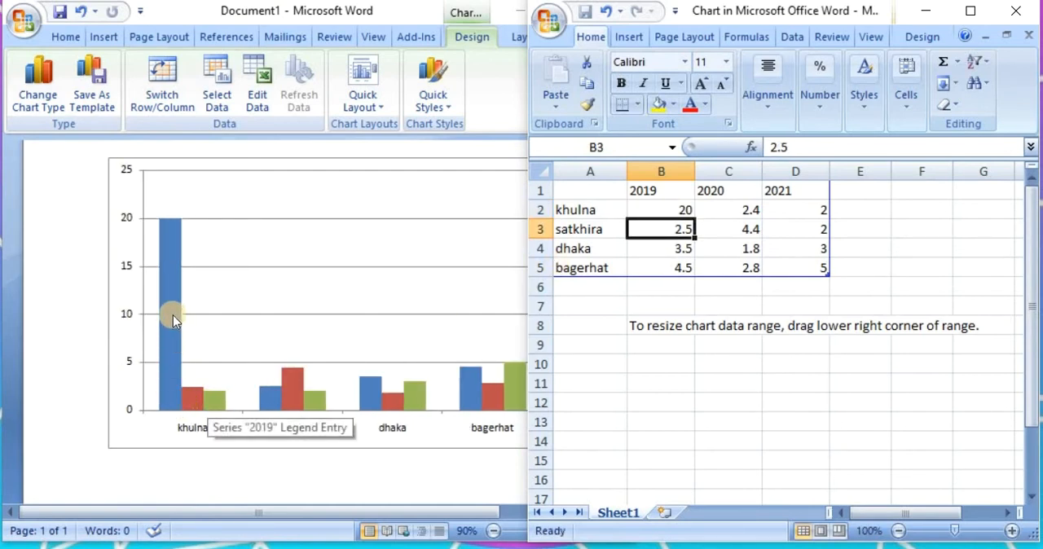
click(380, 12)
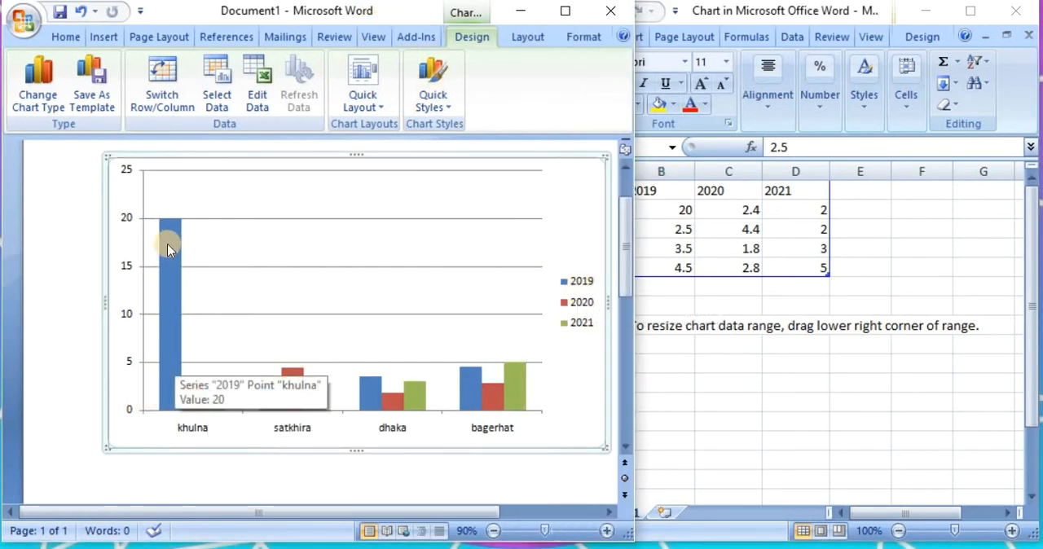
click(744, 277)
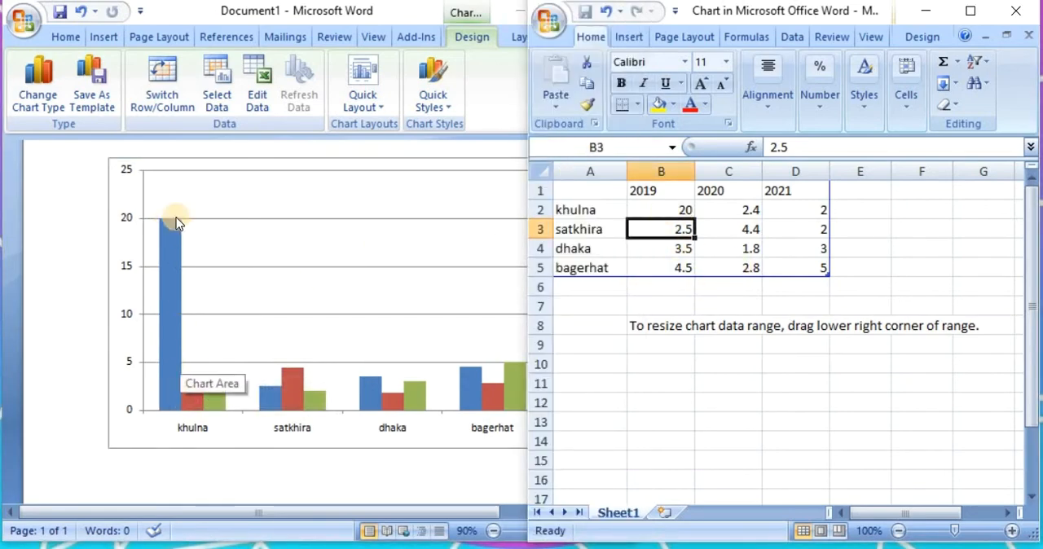
Set khulna's 2020 value in C2 to 12 and check its column in the Word chart
click(735, 209)
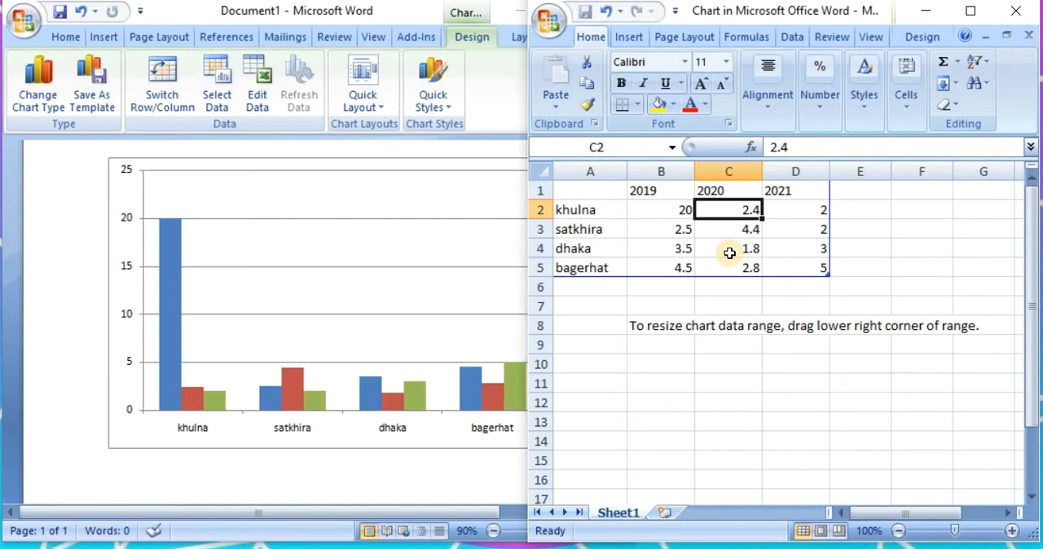
text(12)
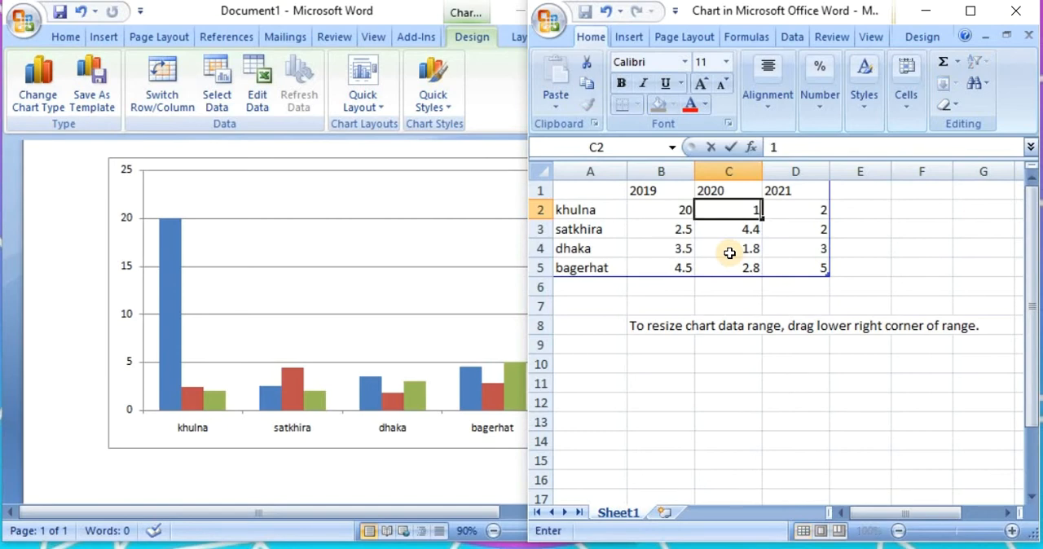
click(787, 213)
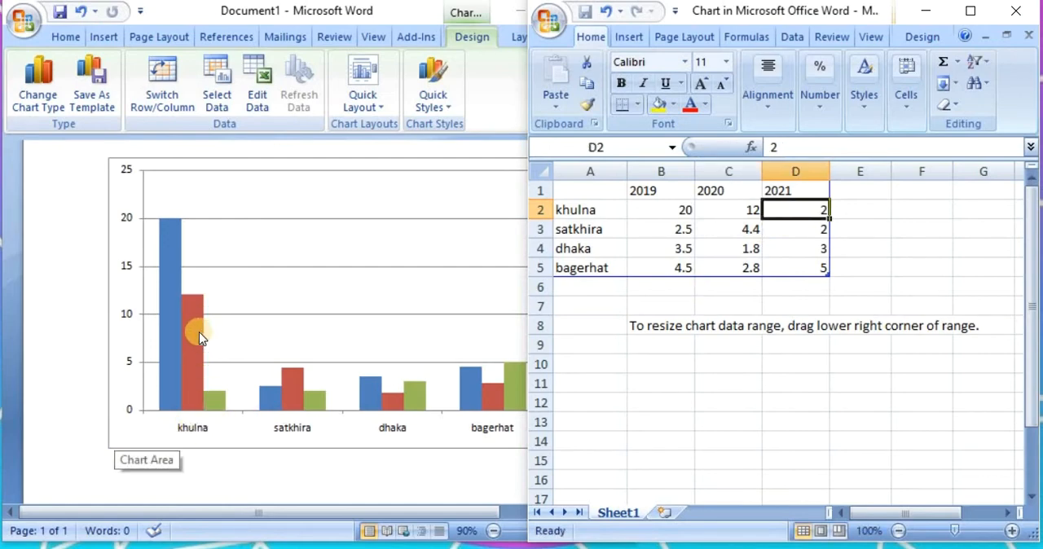
click(419, 18)
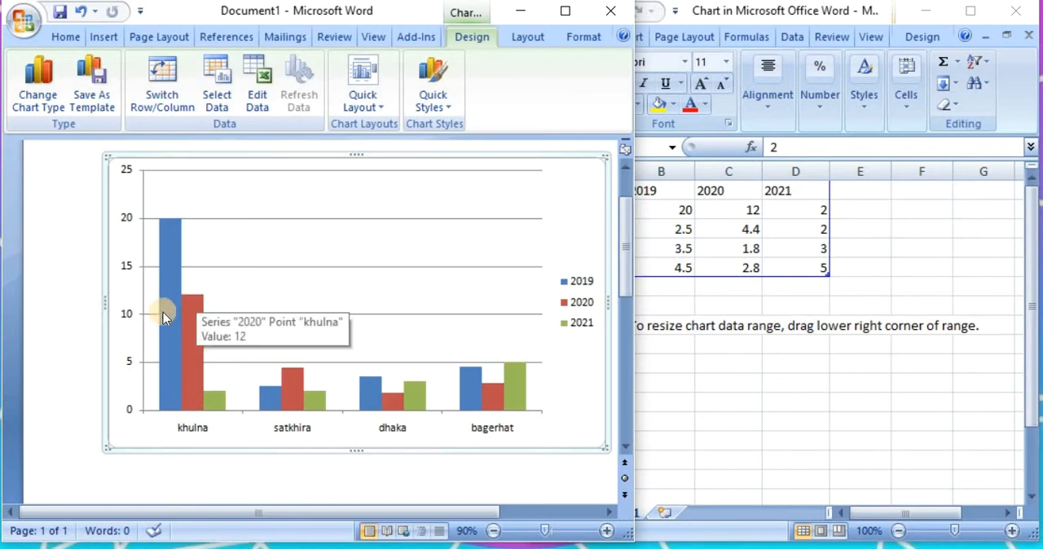
mouse_move(194, 298)
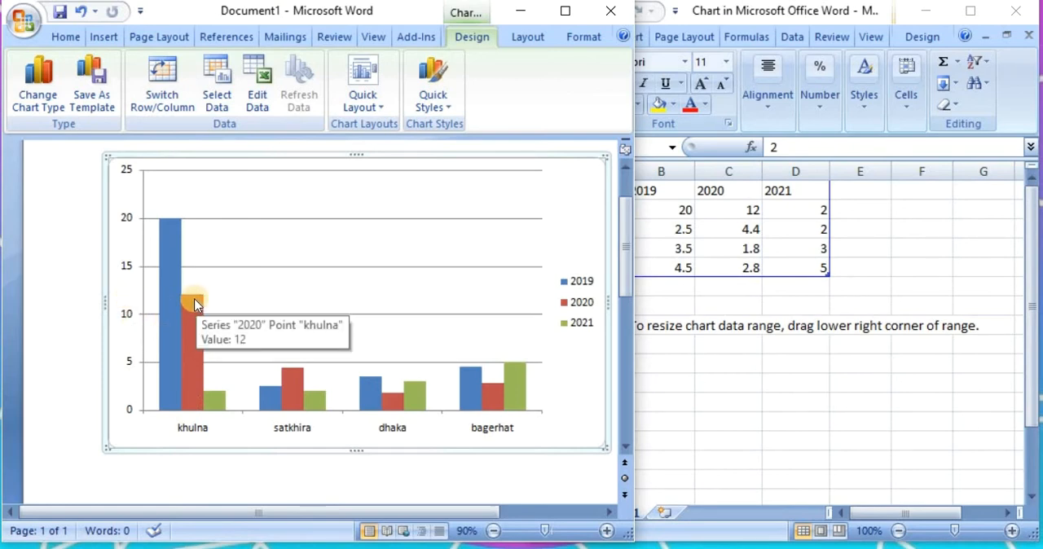
Return to the data sheet and set khulna's 2021 value in D2 to 22
click(783, 209)
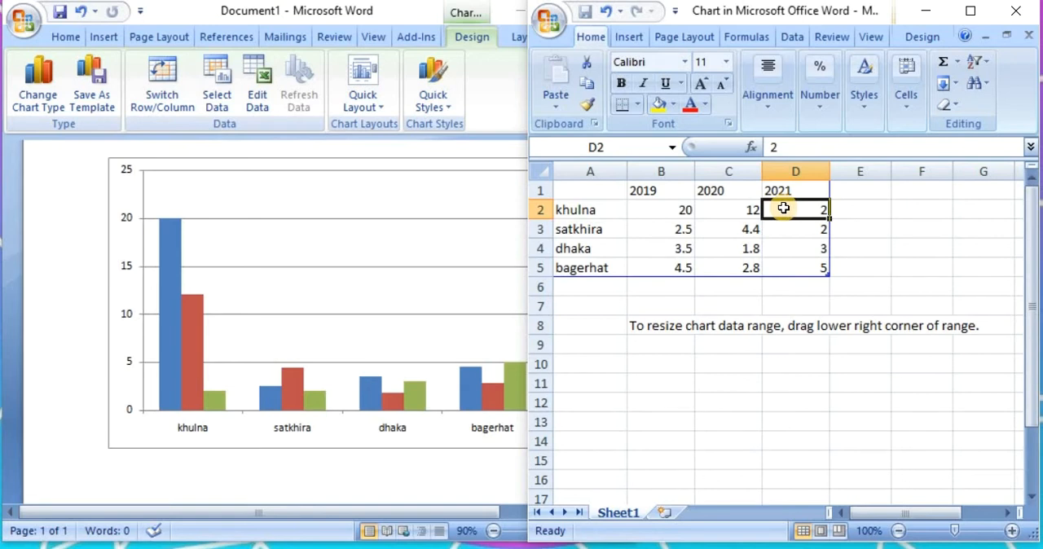
text(22)
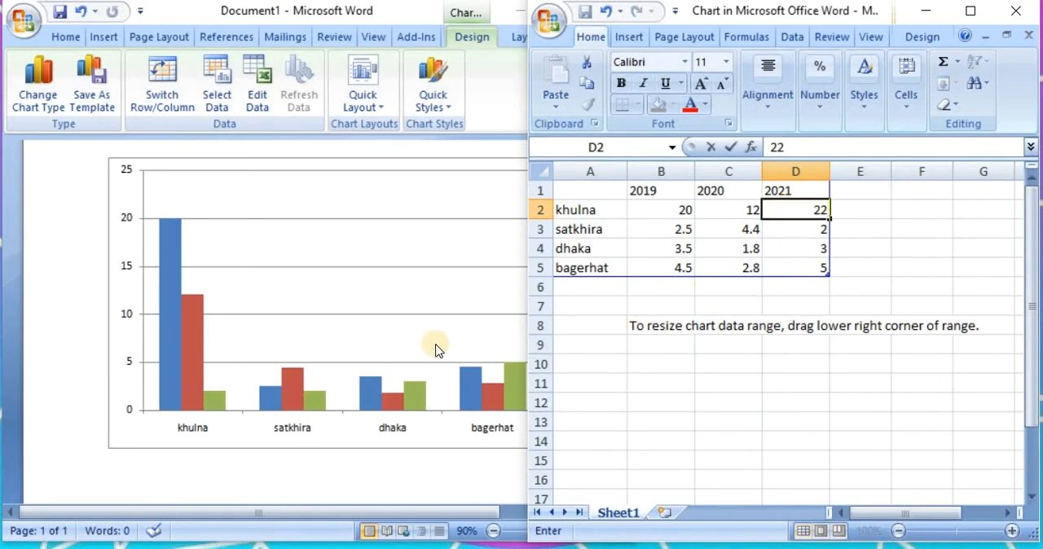
click(798, 229)
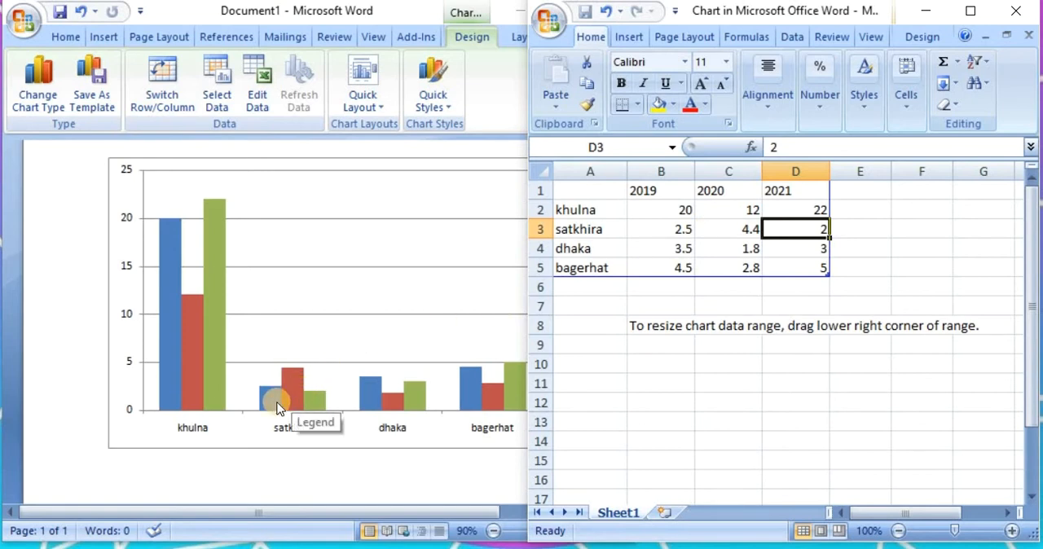
Enter satkhira's values in B3, C3 and D3 as 12 for 2019, 15 for 2020 and 14 for 2021
click(658, 227)
text(12)
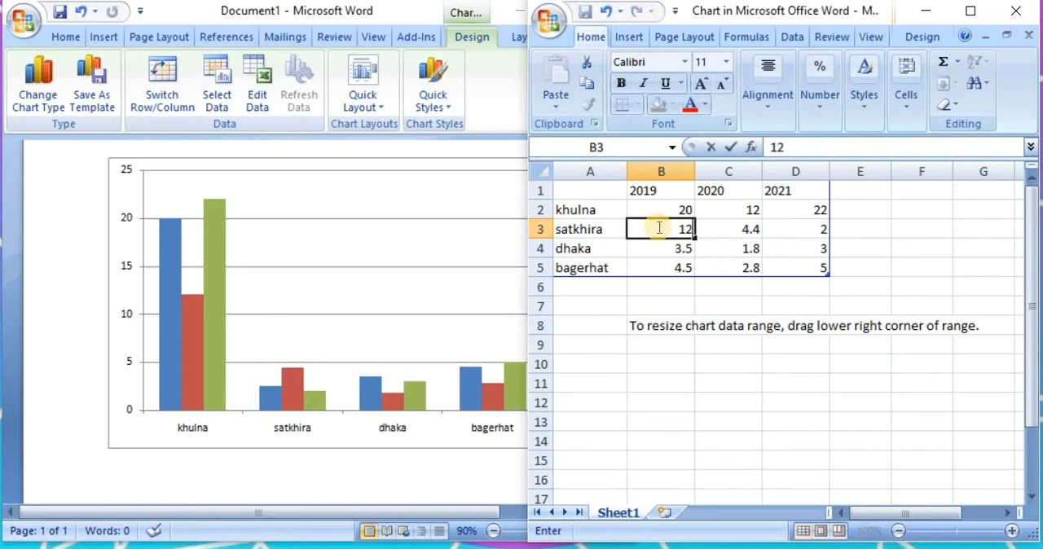
click(730, 228)
text(1)
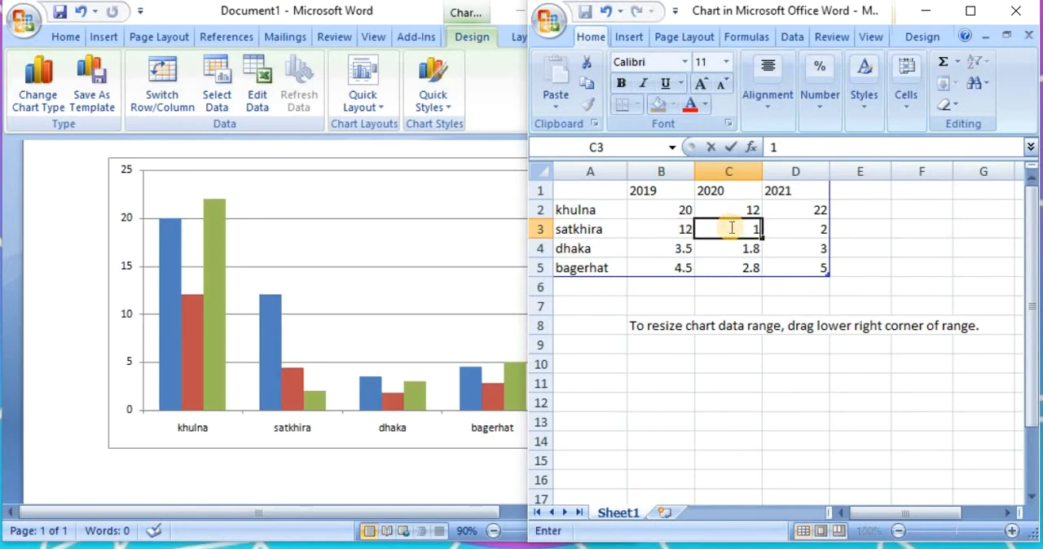
text(5)
click(808, 230)
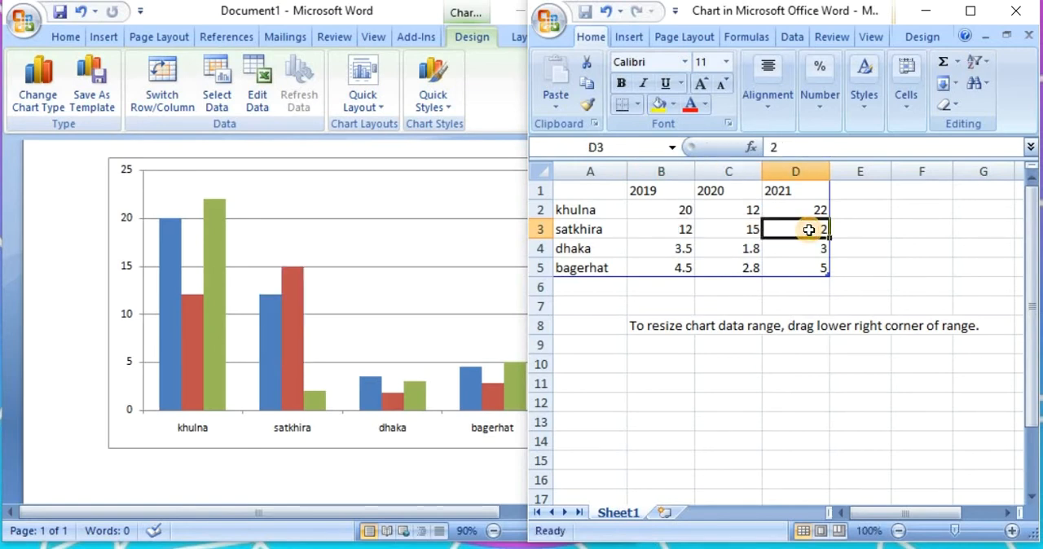
text(1)
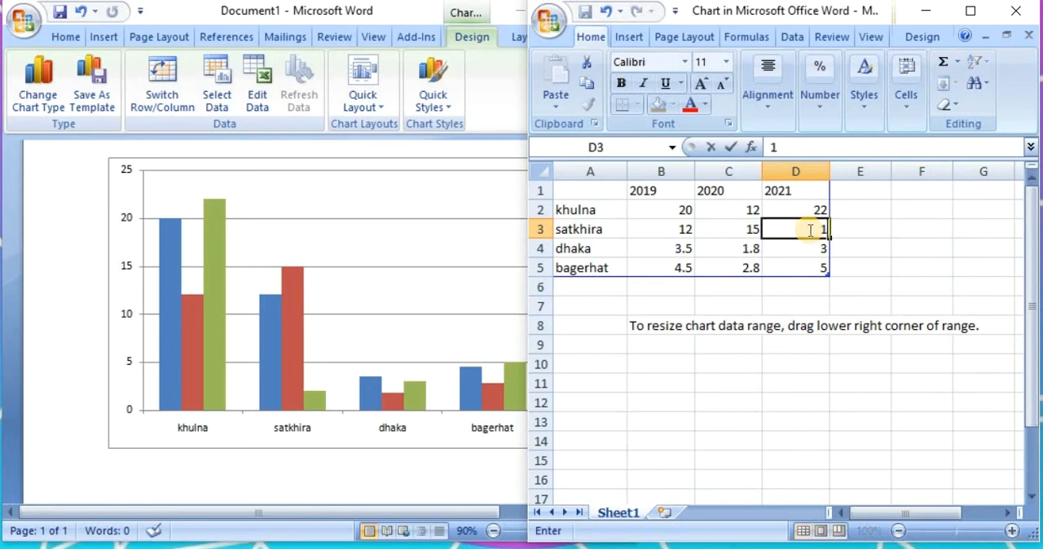
text(4)
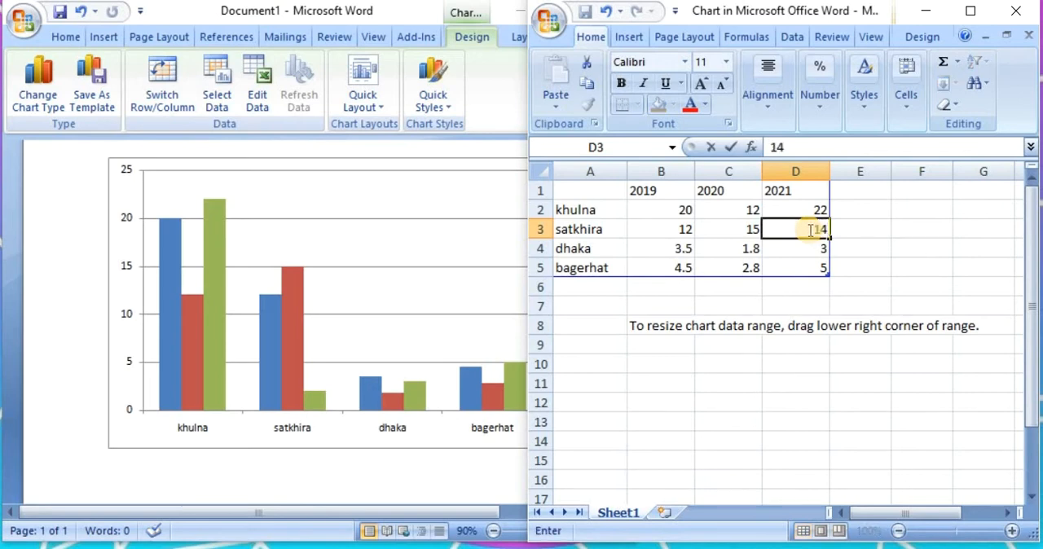
Set dhaka's 2019 value in B4 to 10 and its 2020 value in C4 to 12
click(669, 250)
text(1)
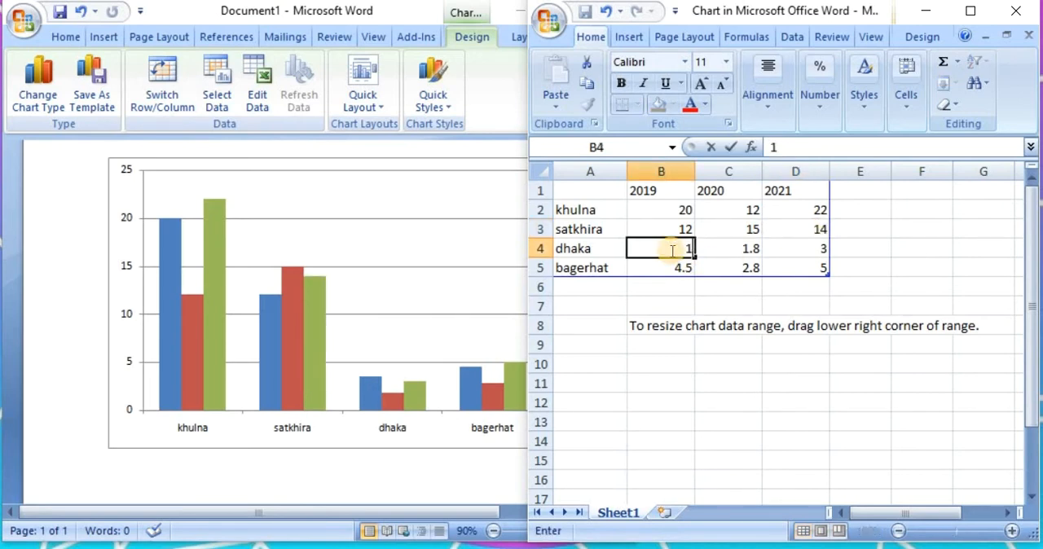
text(0)
click(724, 255)
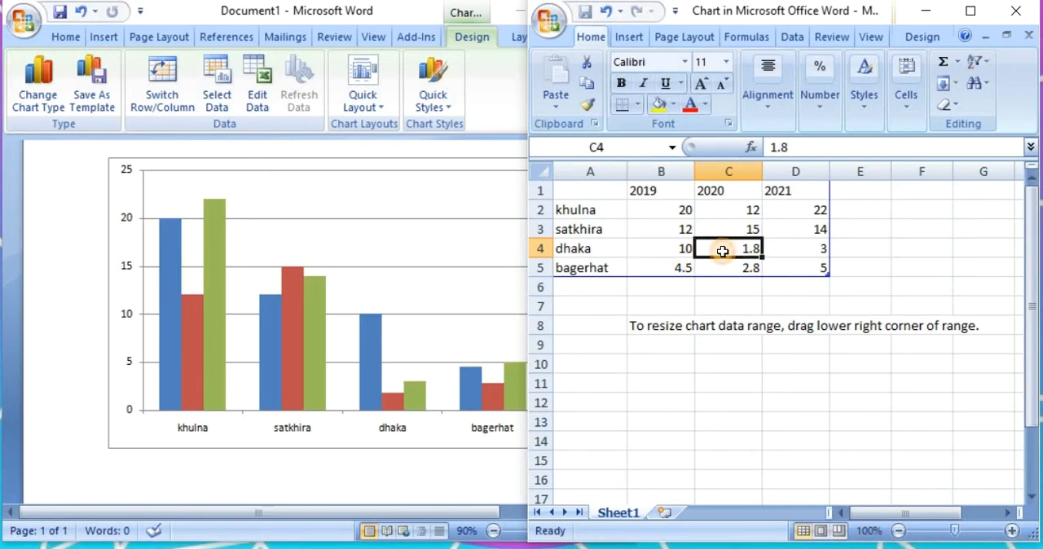
text(12)
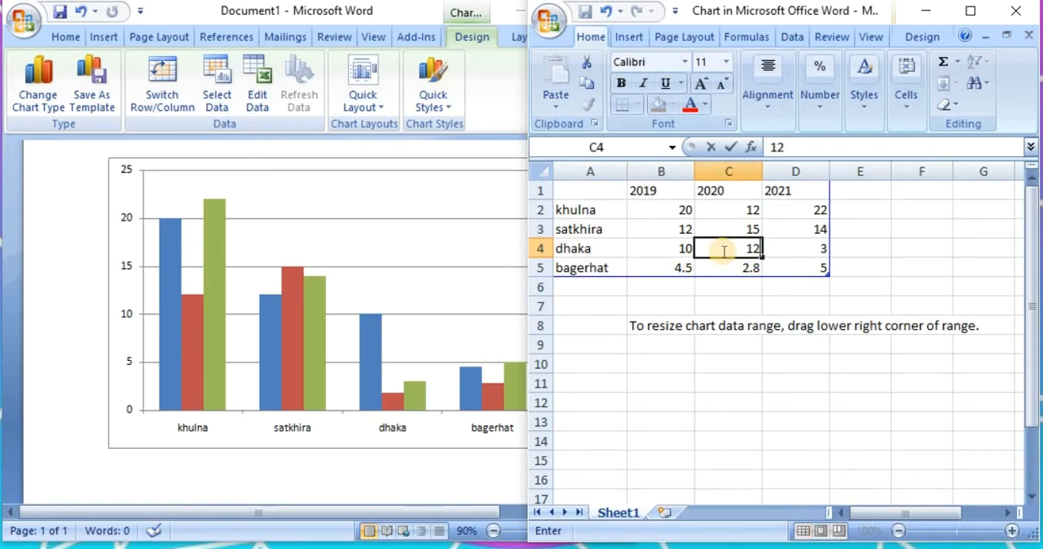
click(803, 251)
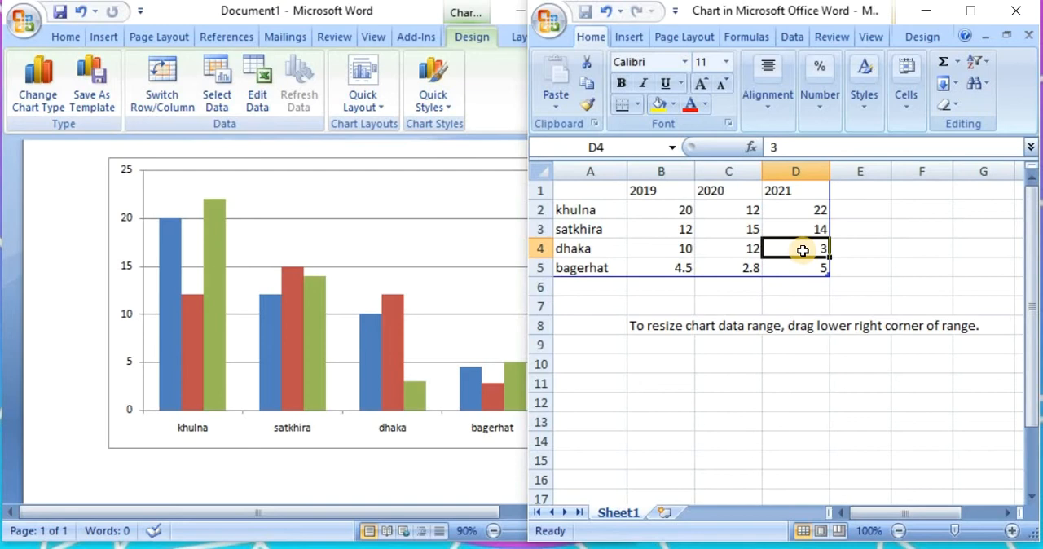
Set dhaka's 2021 value in D4 to 14 and enter bagerhat's values as 15 for 2019, 20 for 2020 and 14 for 2021
text(14)
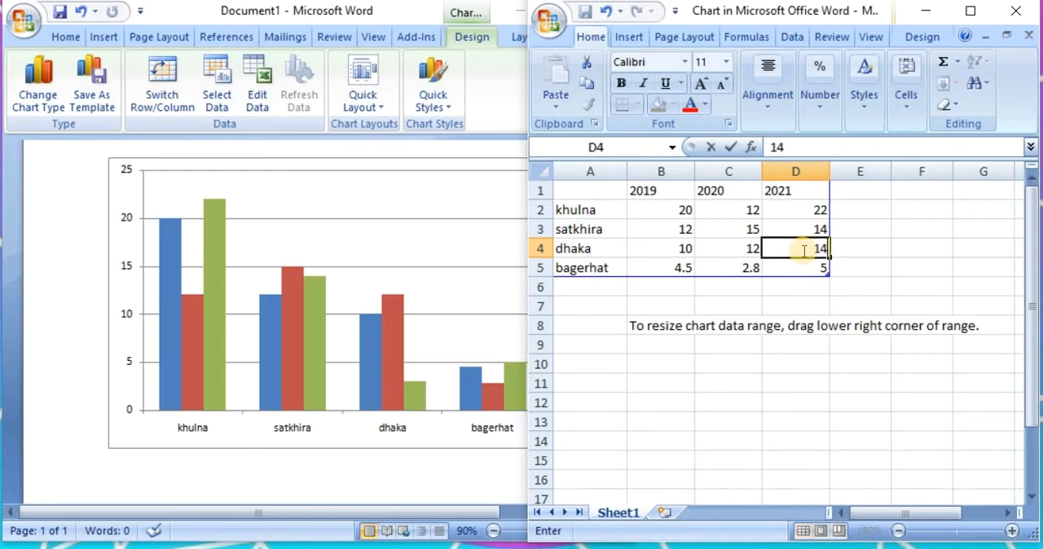
click(664, 269)
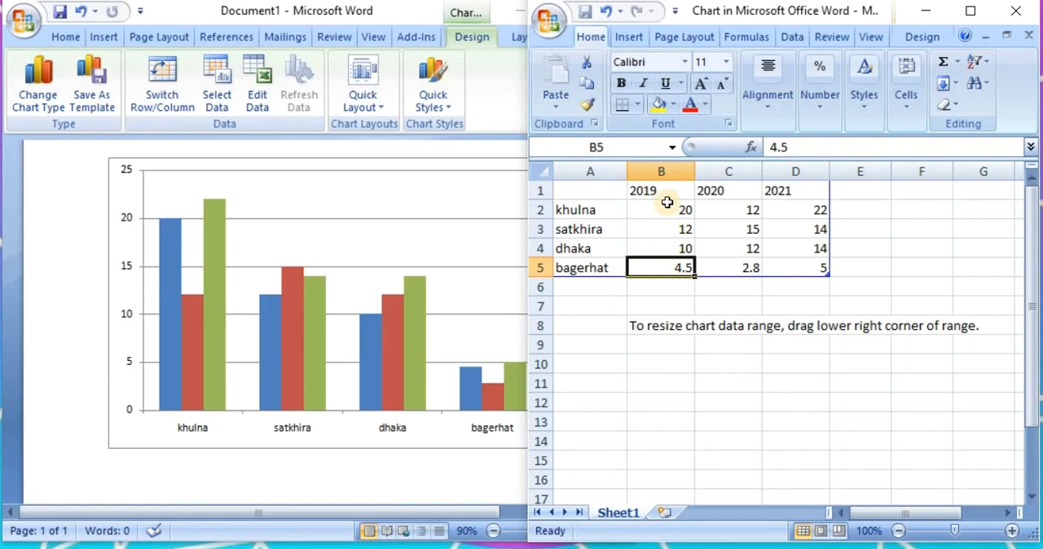
text(15)
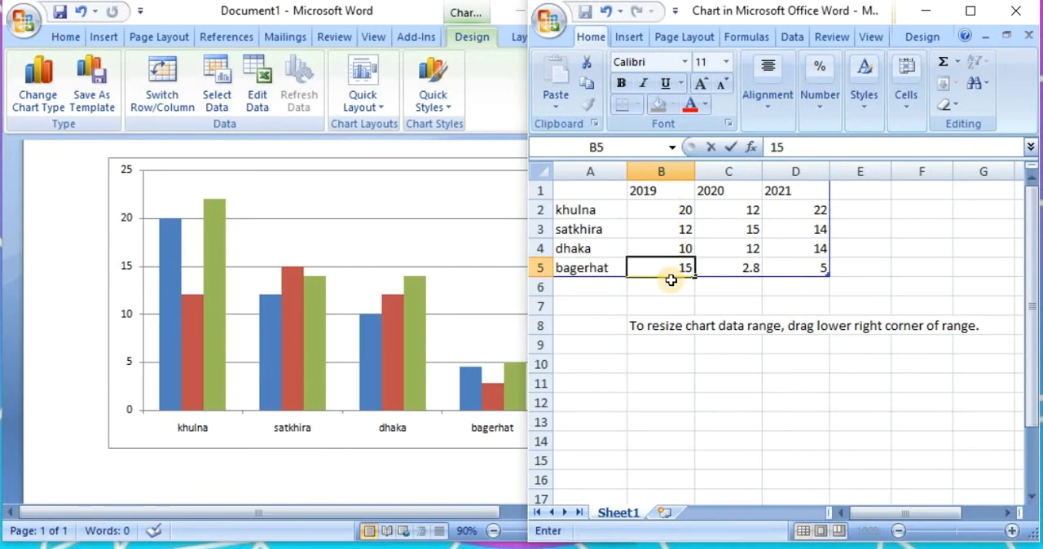
click(711, 269)
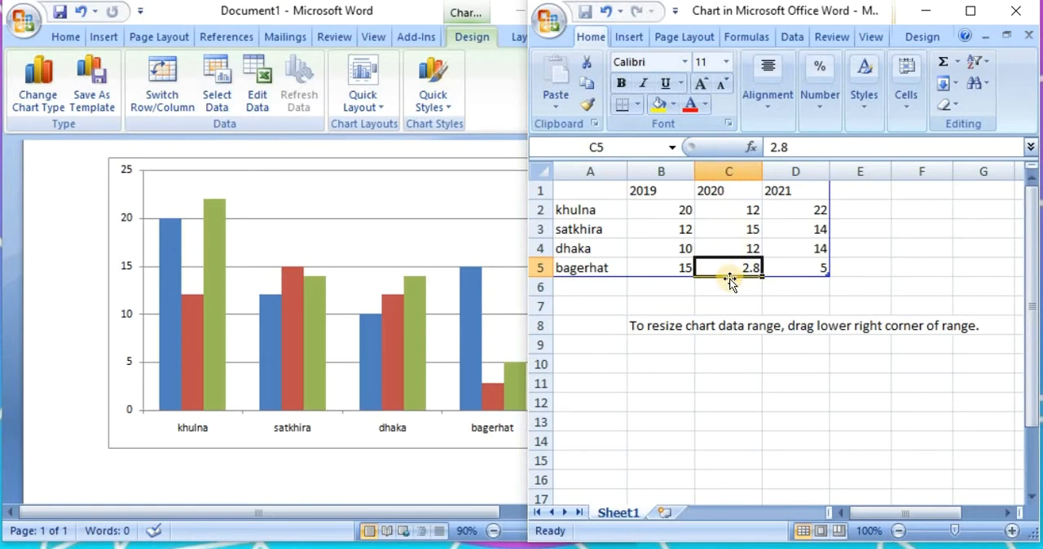
text(2)
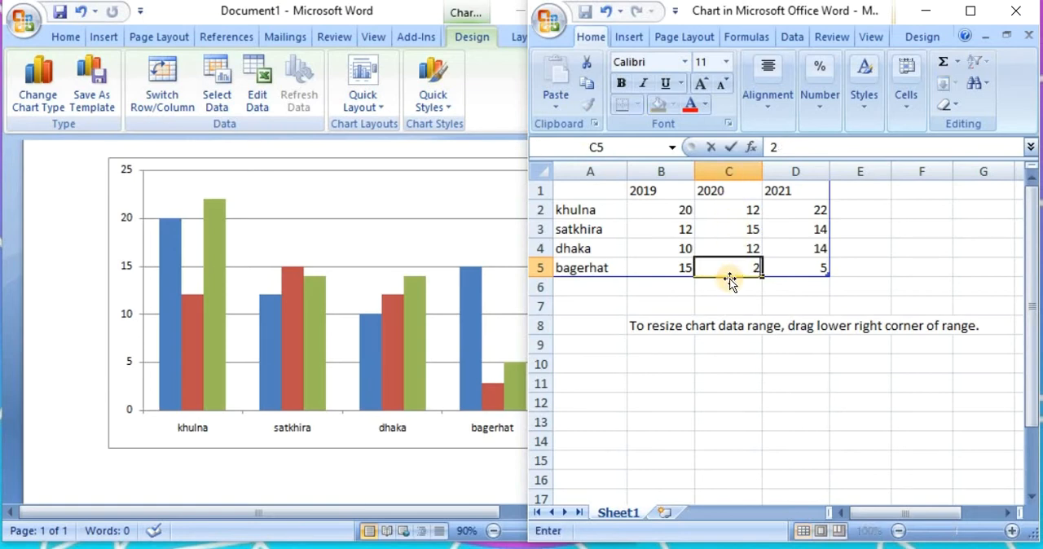
text(0)
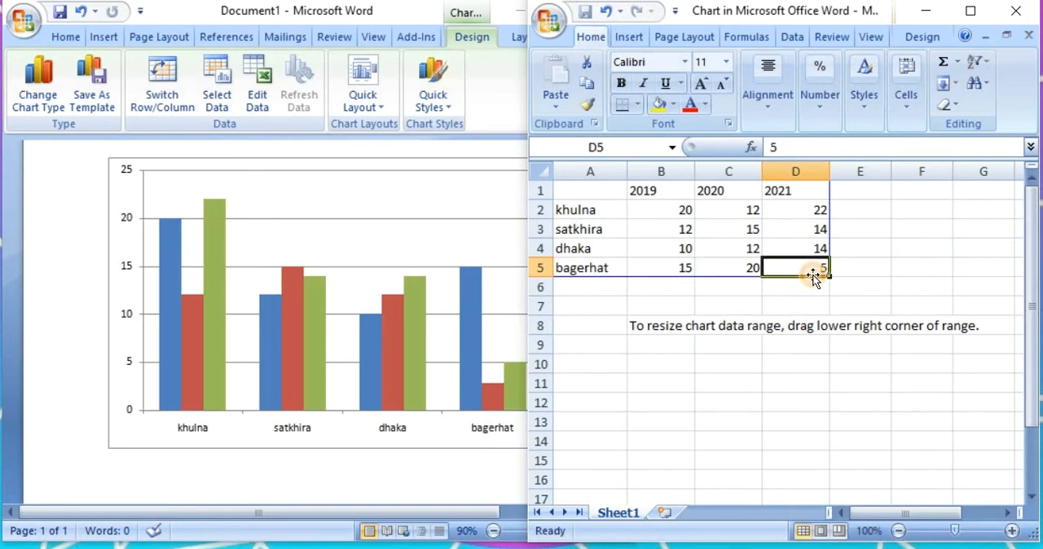
click(813, 275)
text(1)
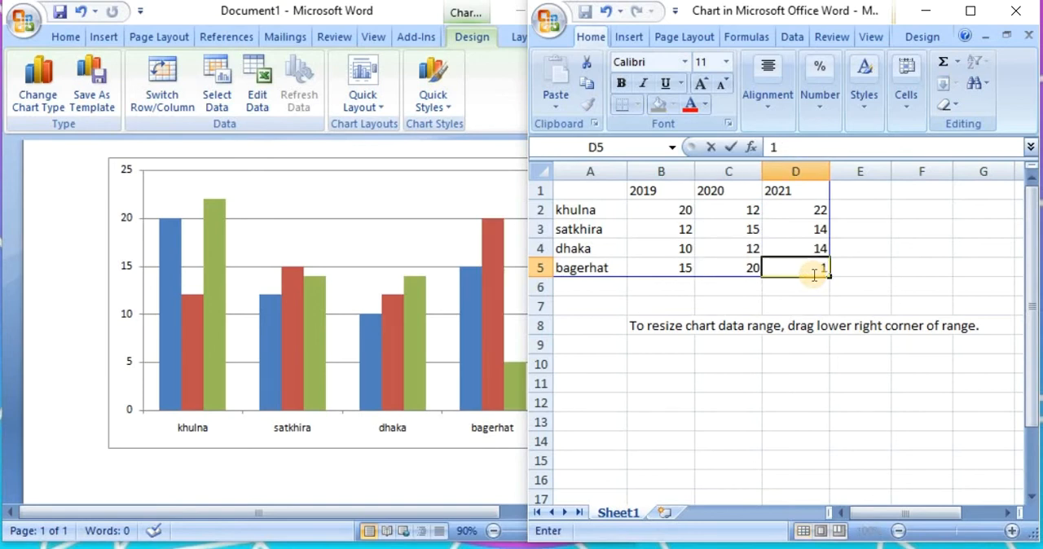
text(4)
click(746, 274)
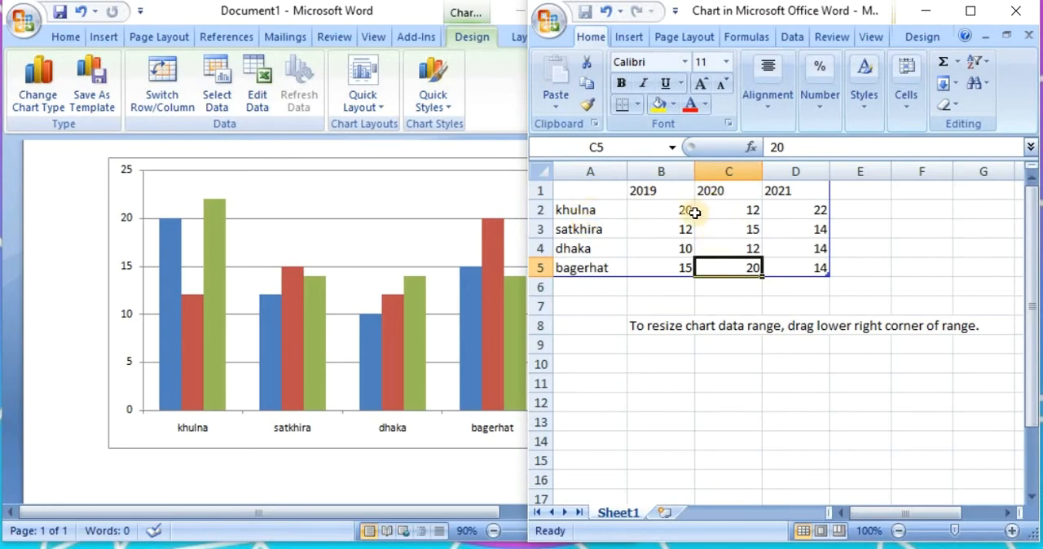
Shift the Word window to expose the whole chart with its legend, and maximize the window
drag(392, 24, 291, 26)
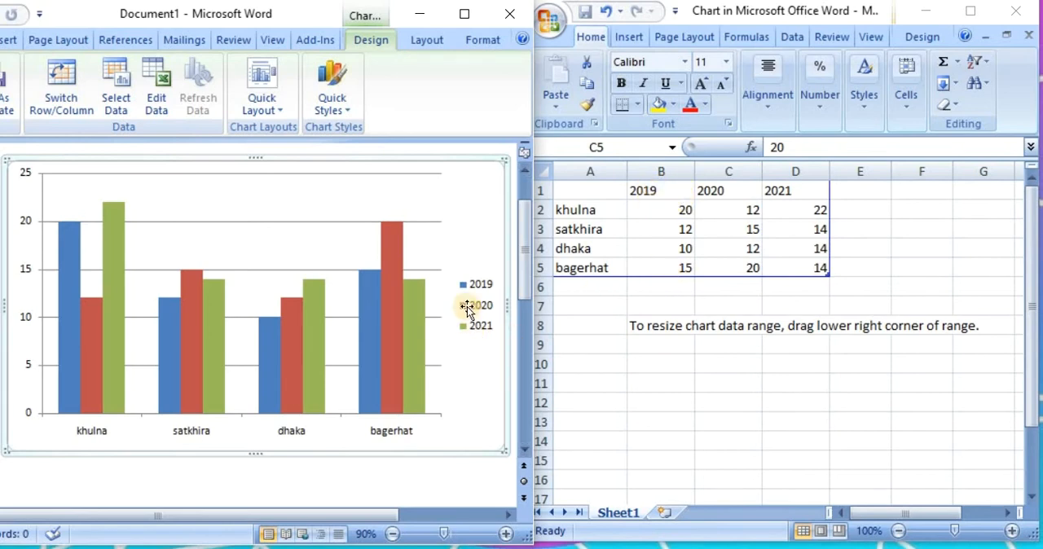
mouse_move(367, 391)
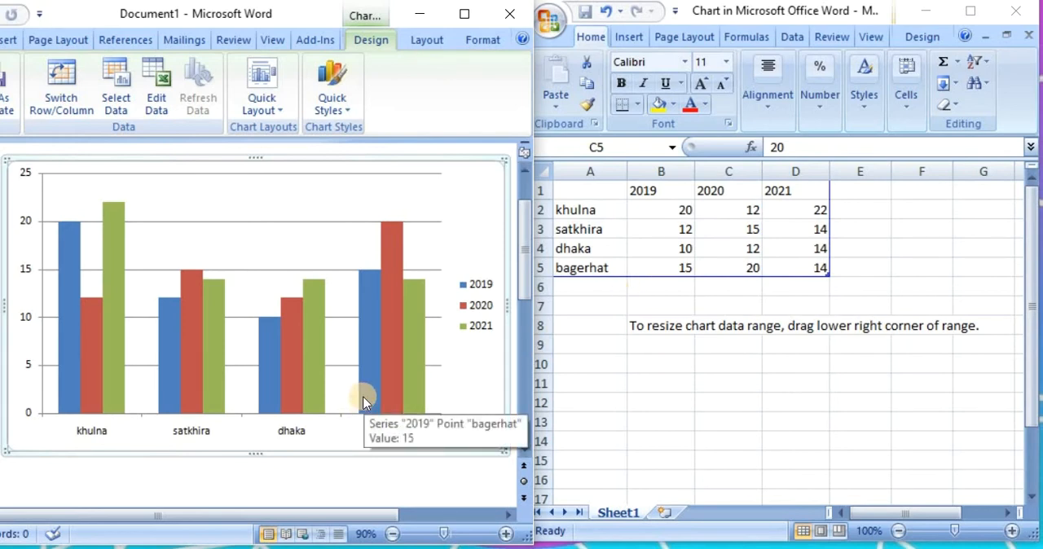
click(464, 13)
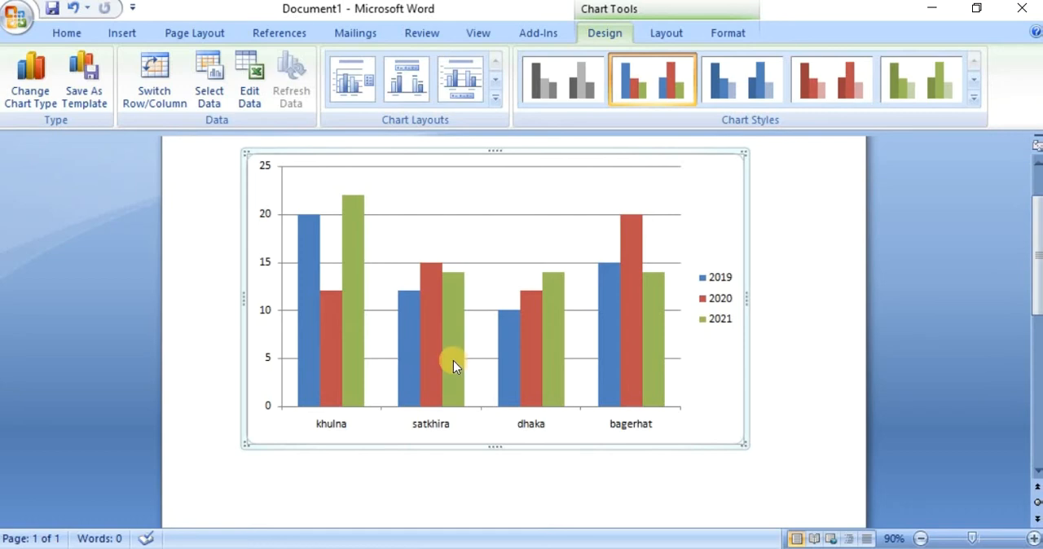
mouse_move(453, 363)
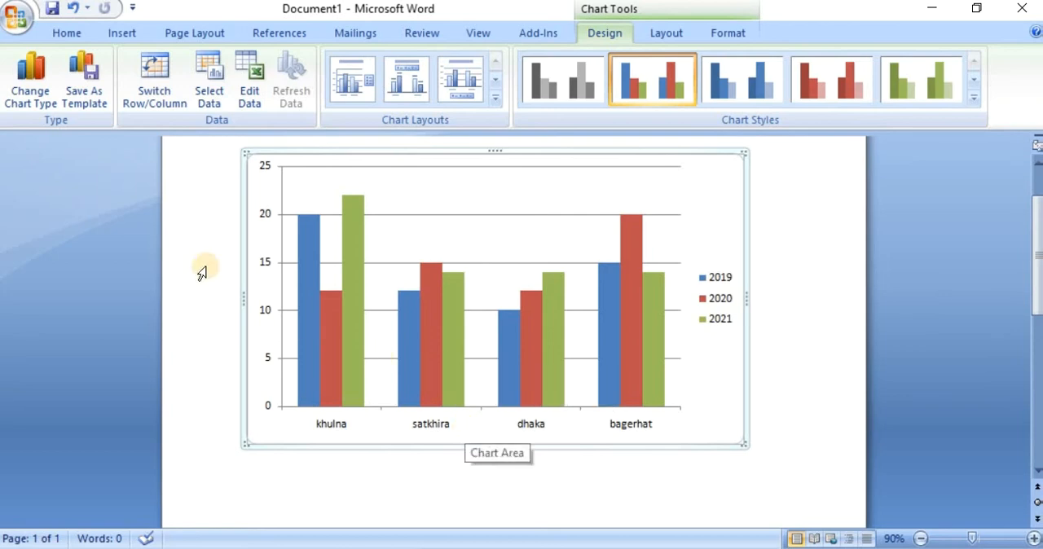
Change the chart type to Clustered Cylinder in the Column category
click(38, 107)
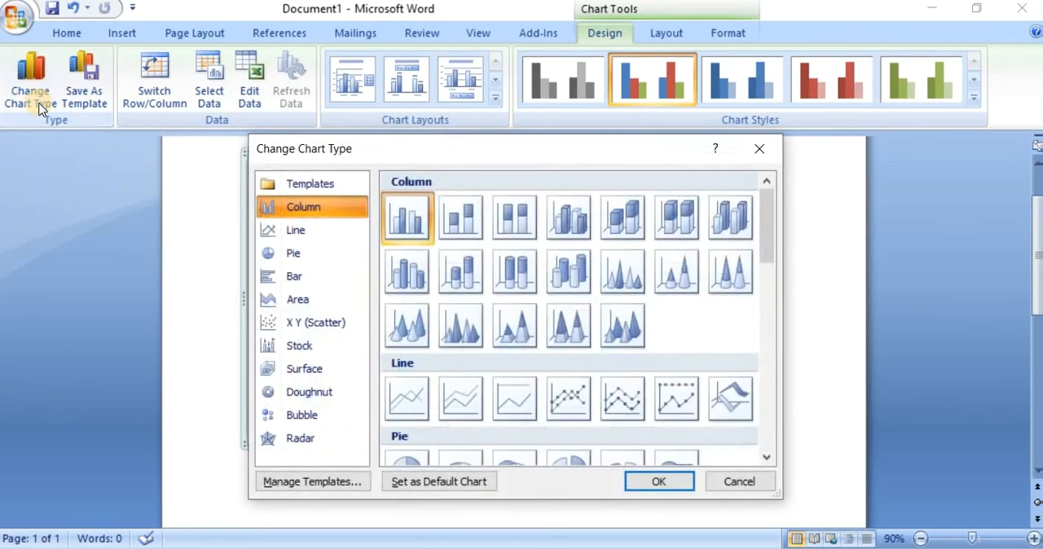
drag(370, 142, 370, 152)
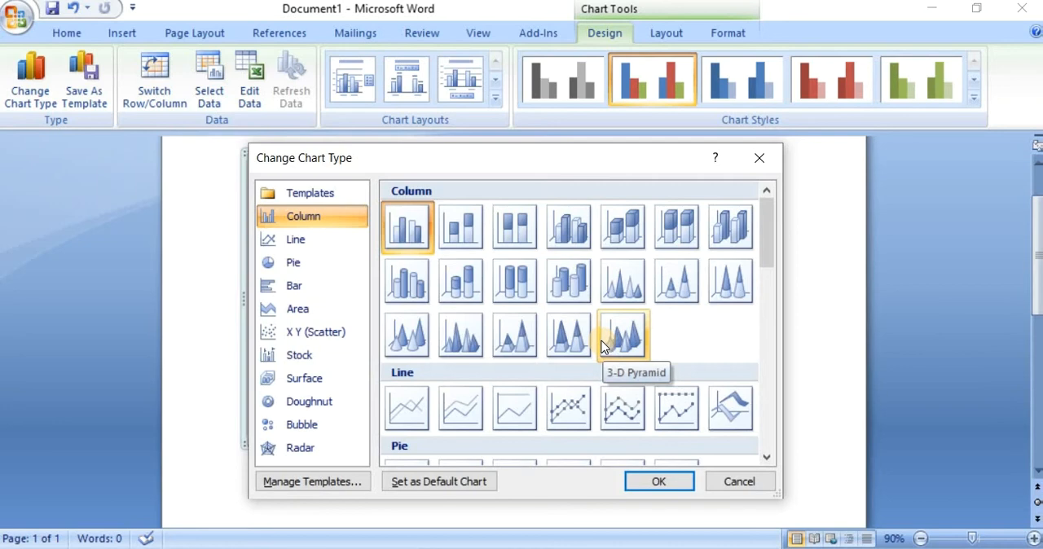
click(417, 292)
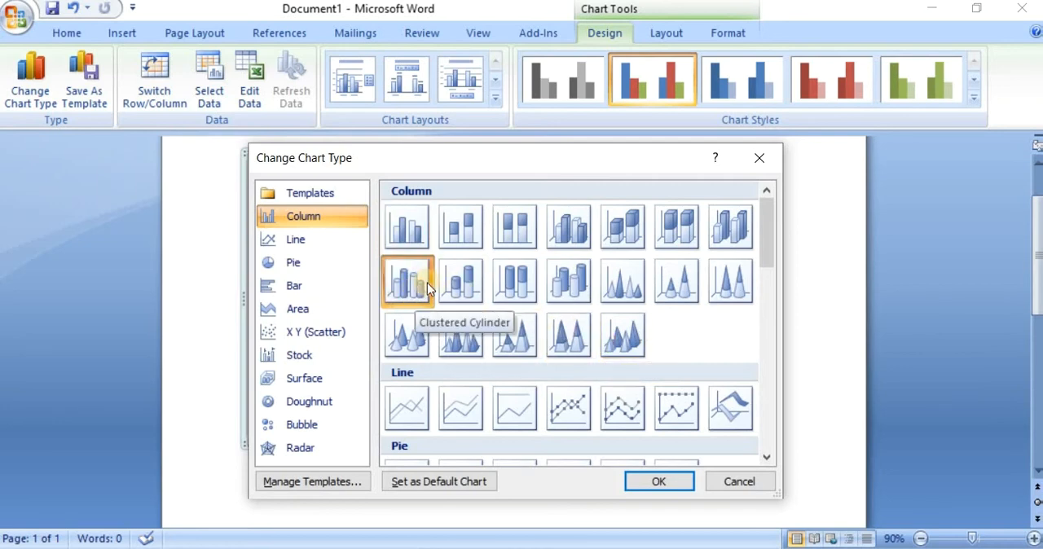
click(661, 482)
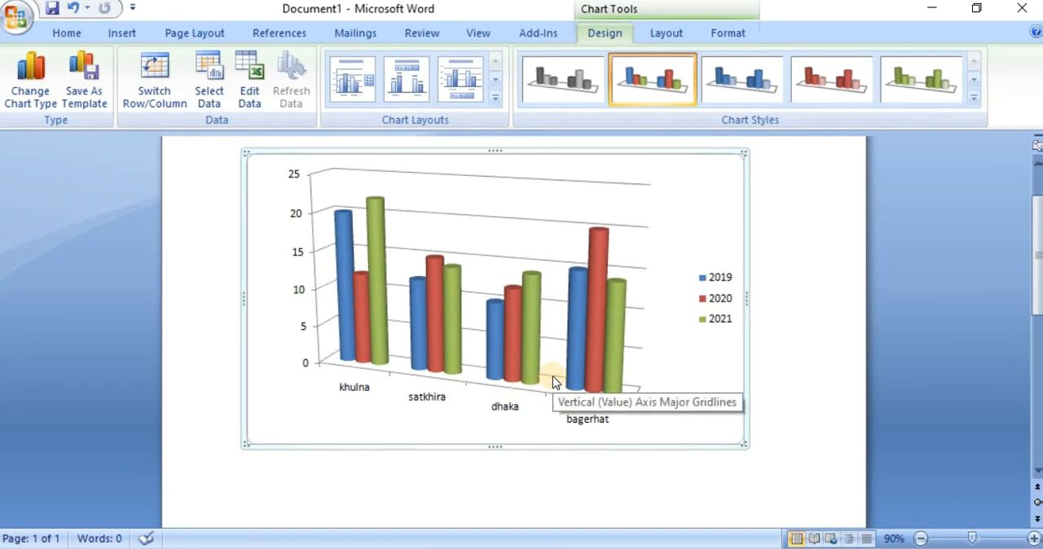
Change the chart type to 3-D Pyramid in the Column category
click(45, 115)
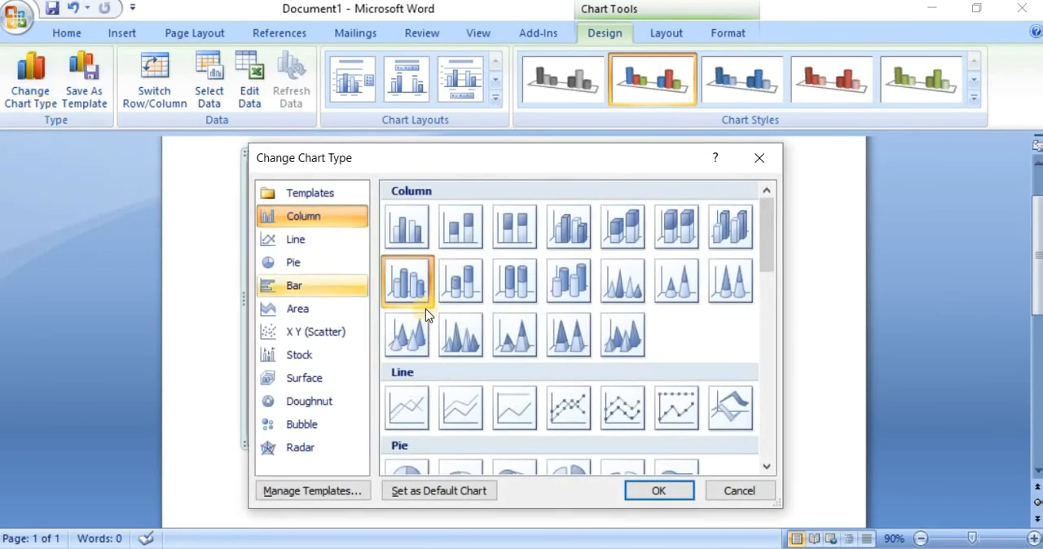
click(624, 342)
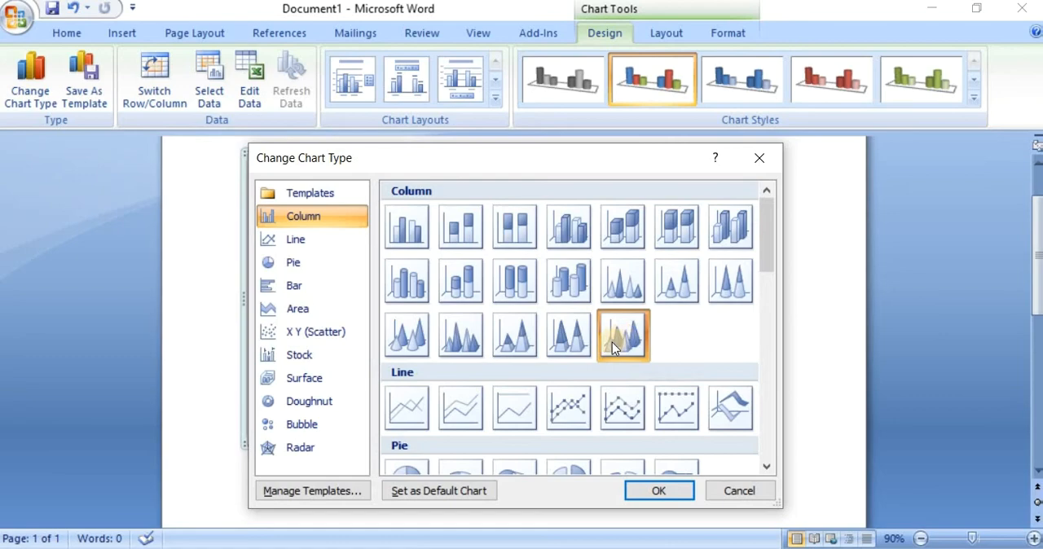
click(666, 495)
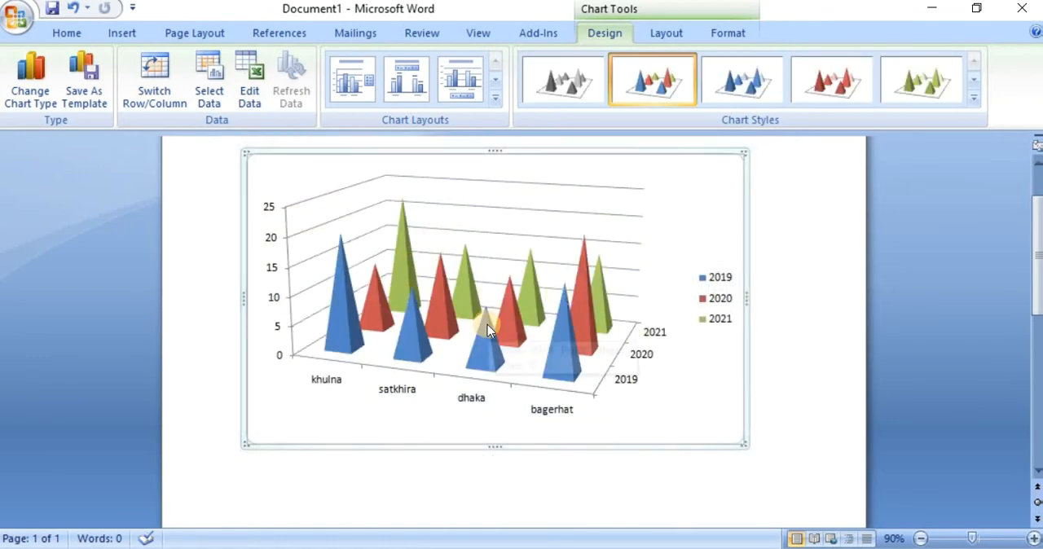
mouse_move(488, 327)
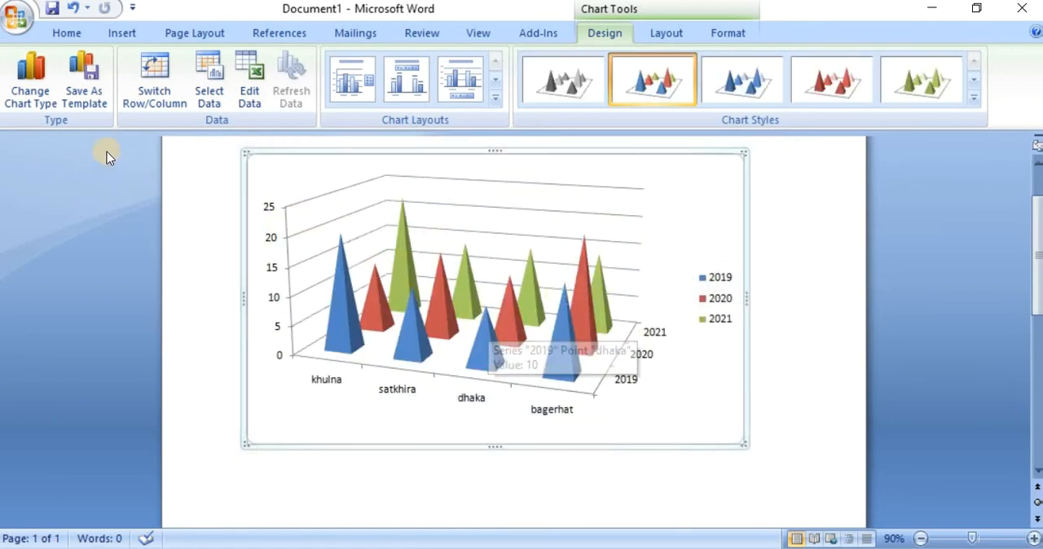
Change the chart back to the flat clustered column type
click(27, 102)
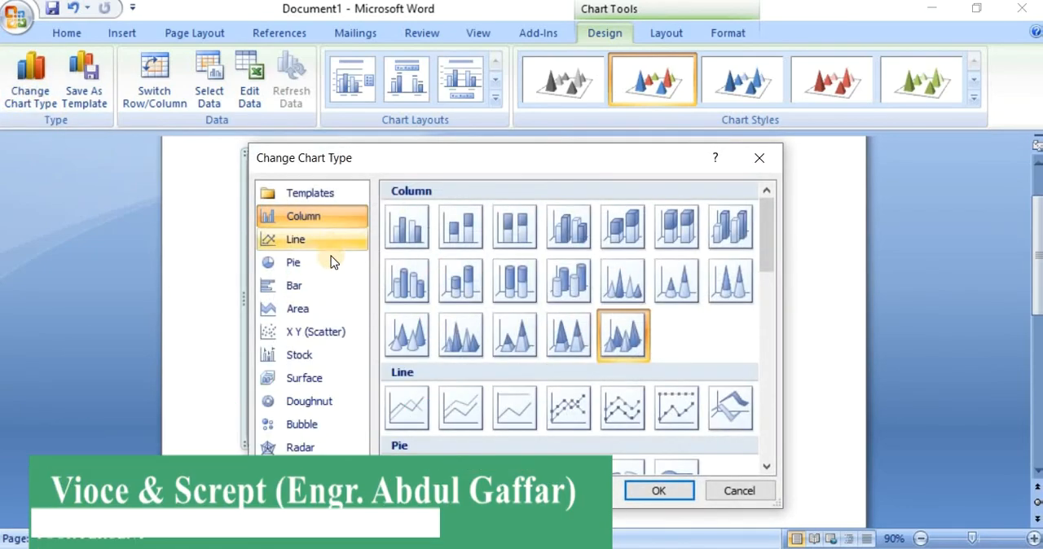
click(408, 228)
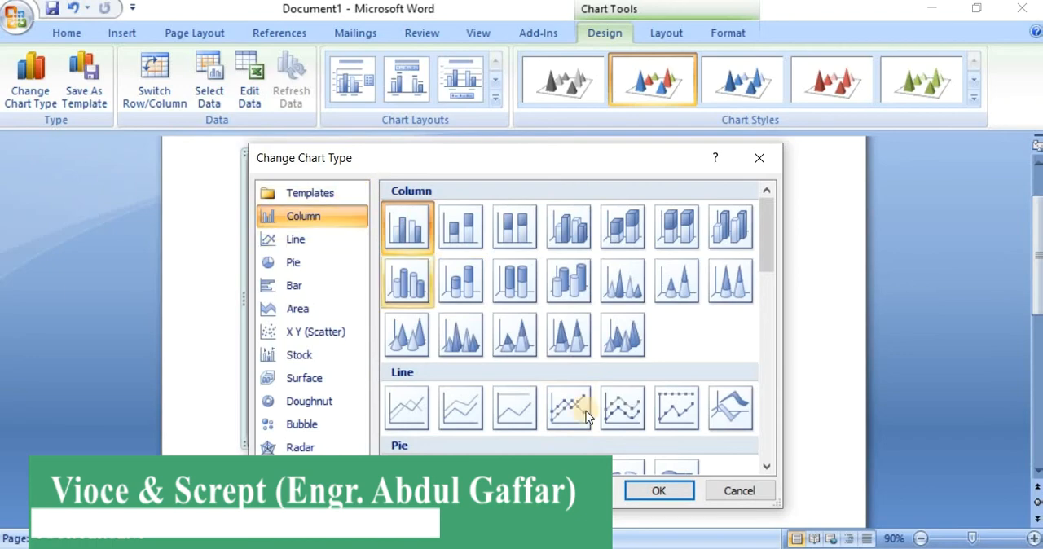
click(674, 494)
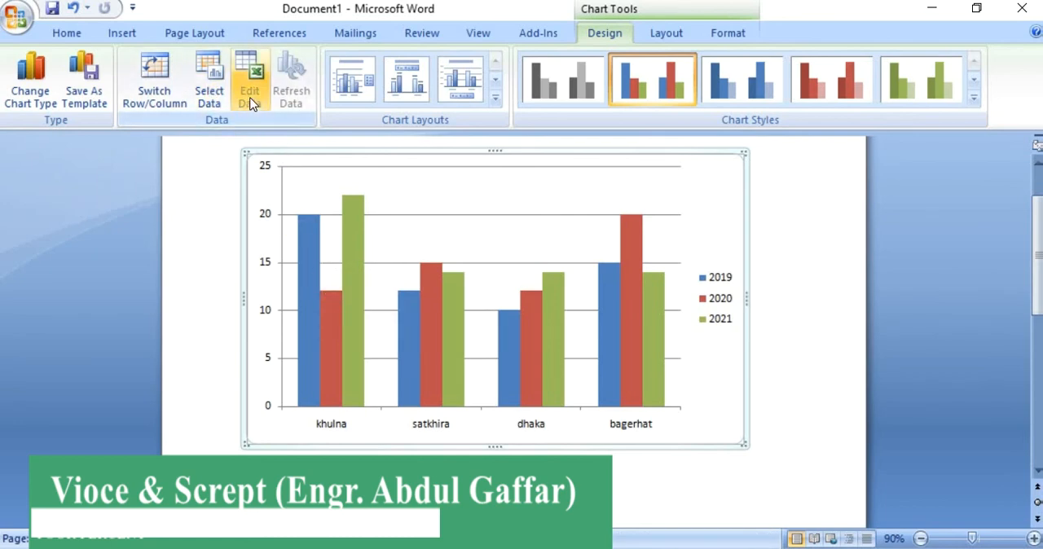
Try the first two chart layouts and apply the third one, with a title above the columns and the legend below
mouse_move(428, 362)
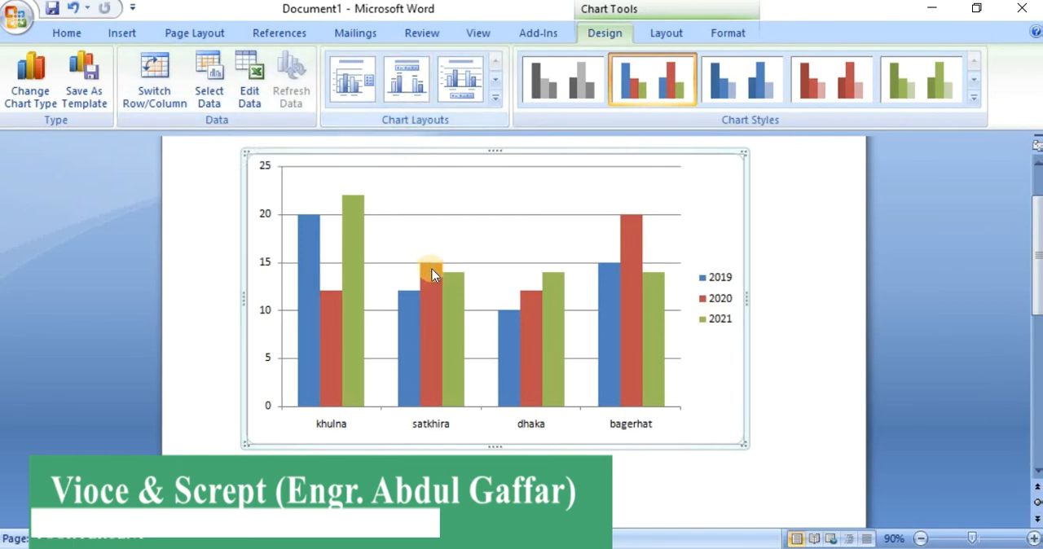
click(352, 82)
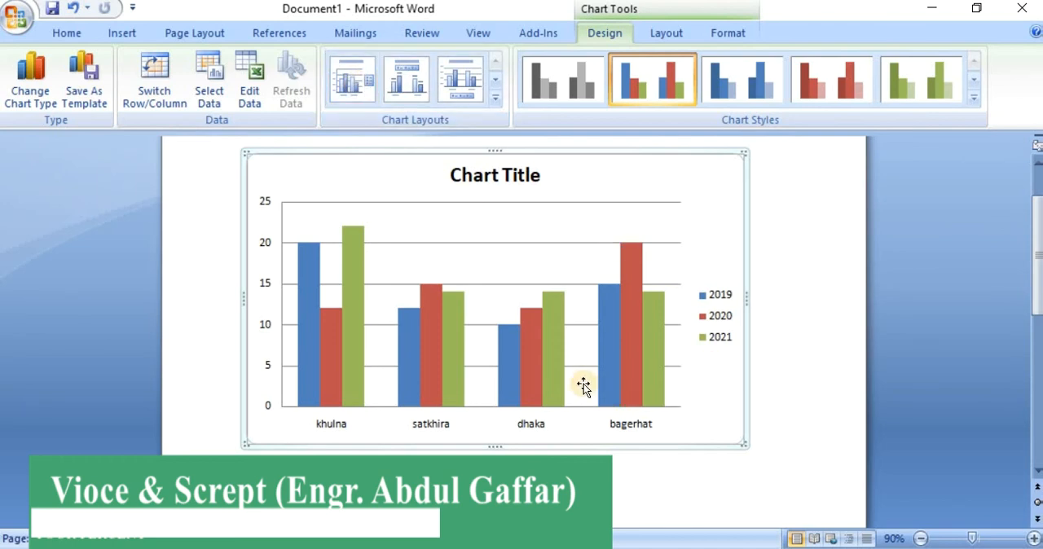
click(491, 175)
drag(455, 173, 540, 173)
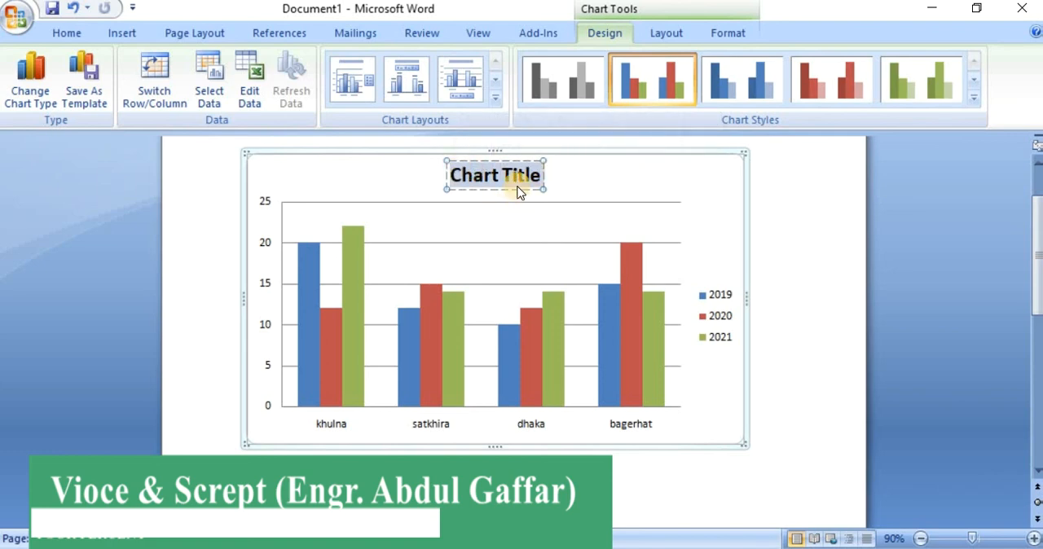
click(406, 81)
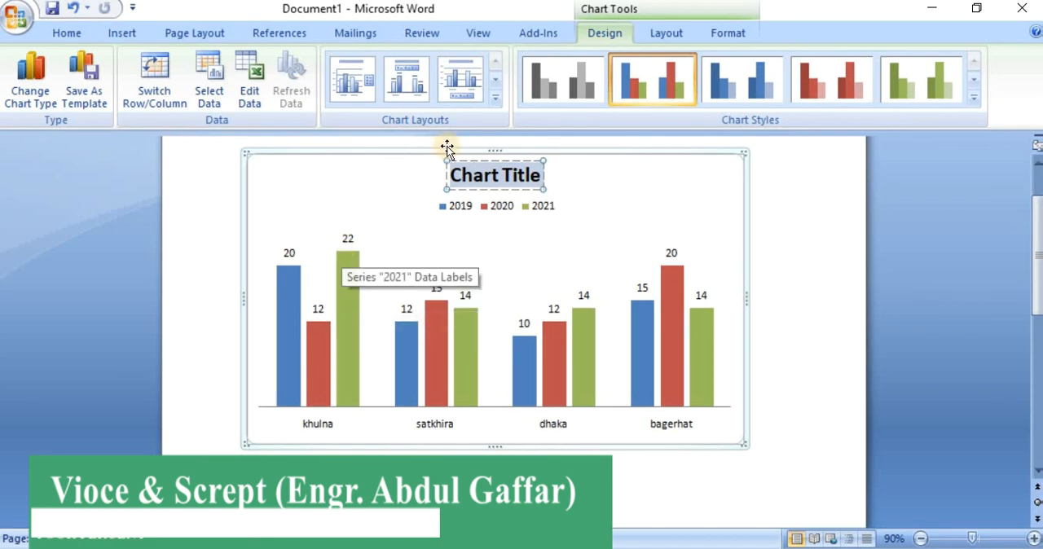
click(461, 80)
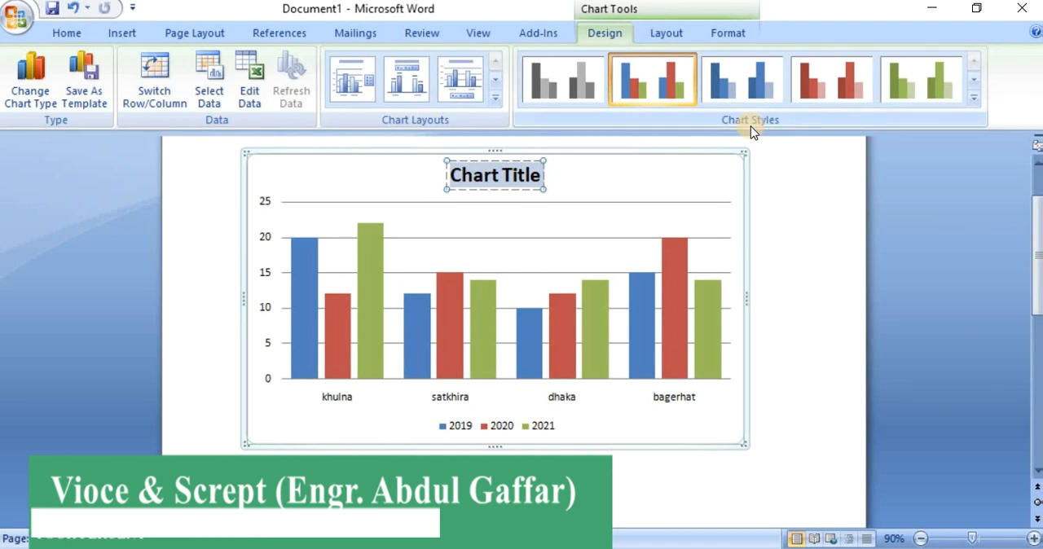
Try the blue, red and green chart styles and apply the multicoloured style with a black background
click(750, 87)
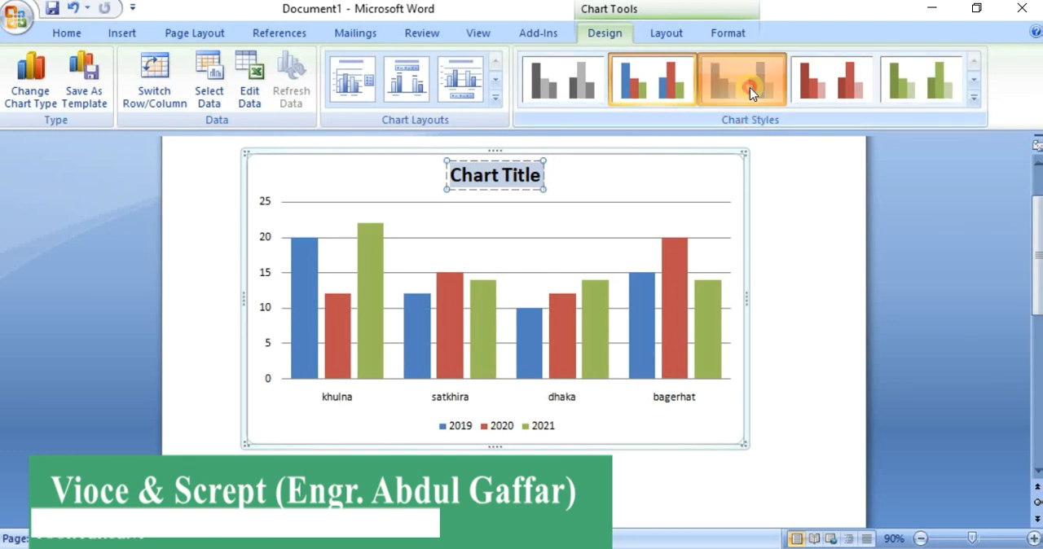
click(803, 91)
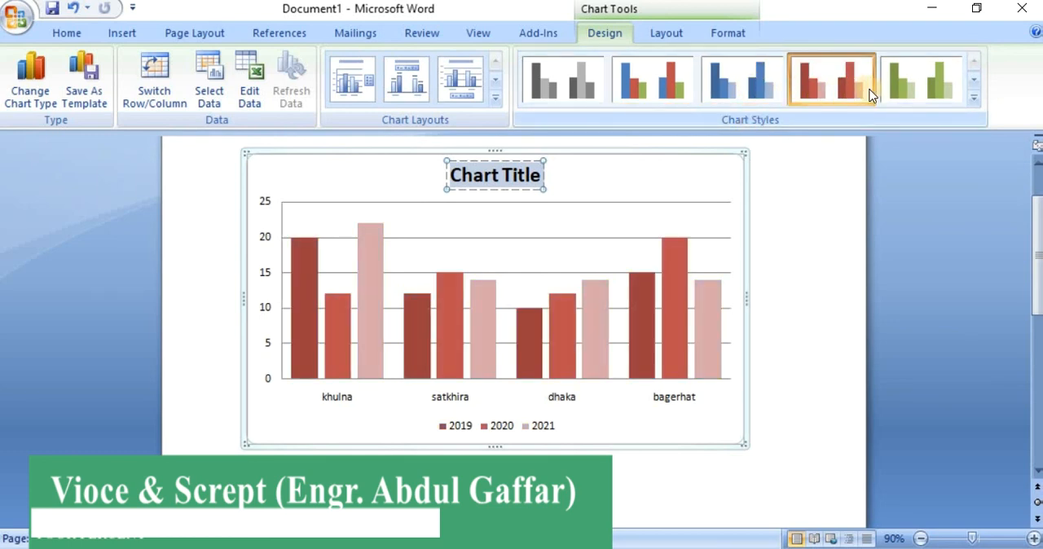
click(918, 87)
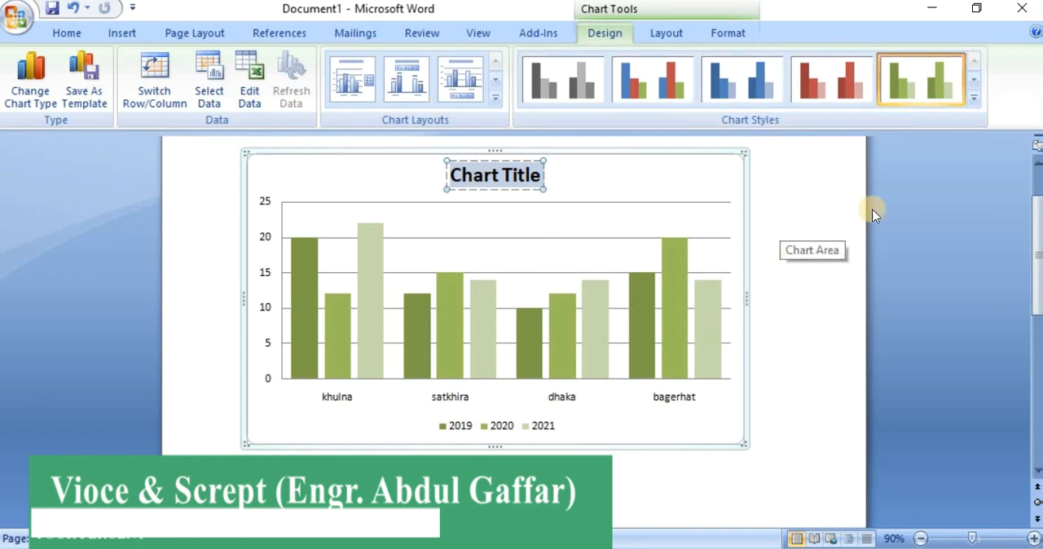
click(974, 100)
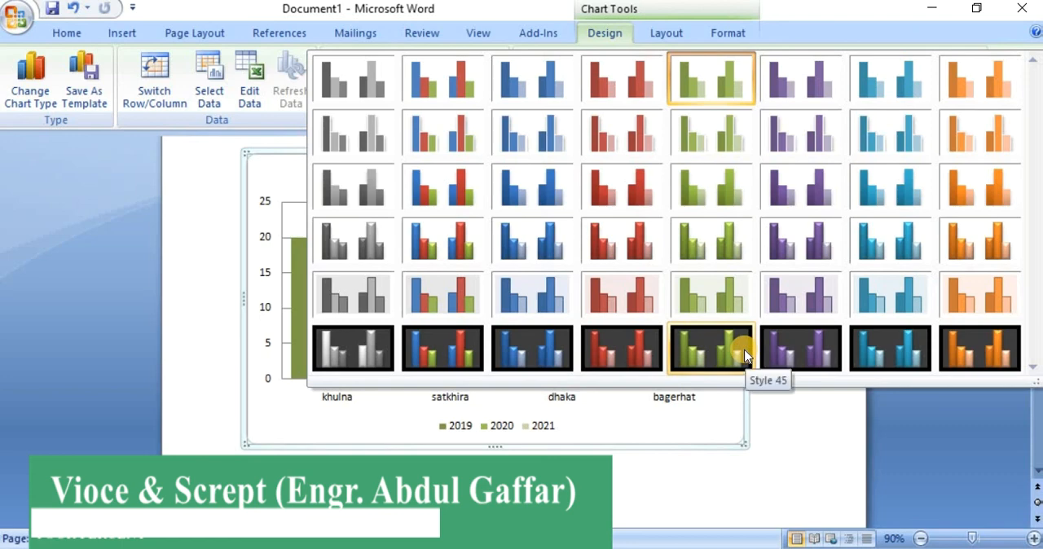
click(461, 356)
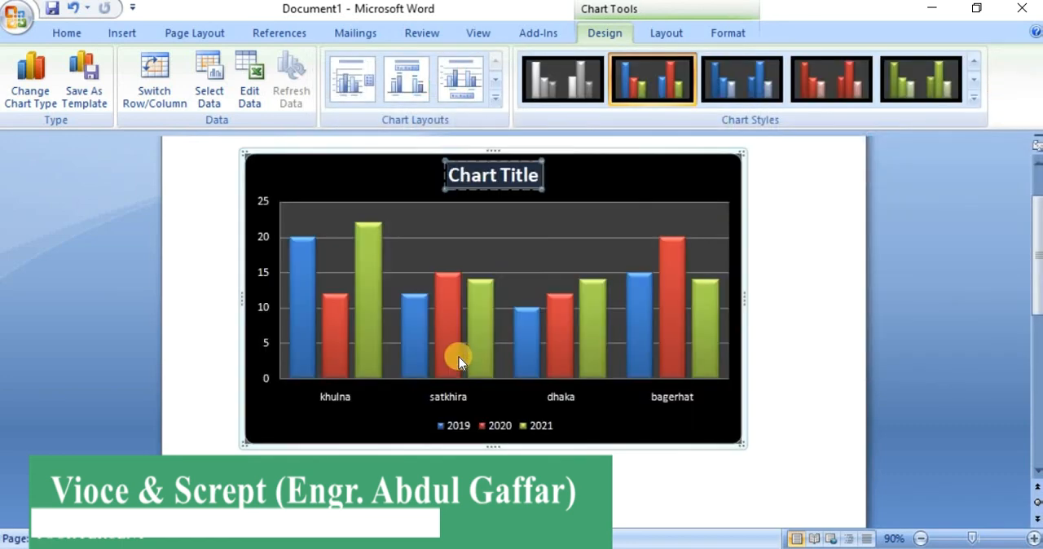